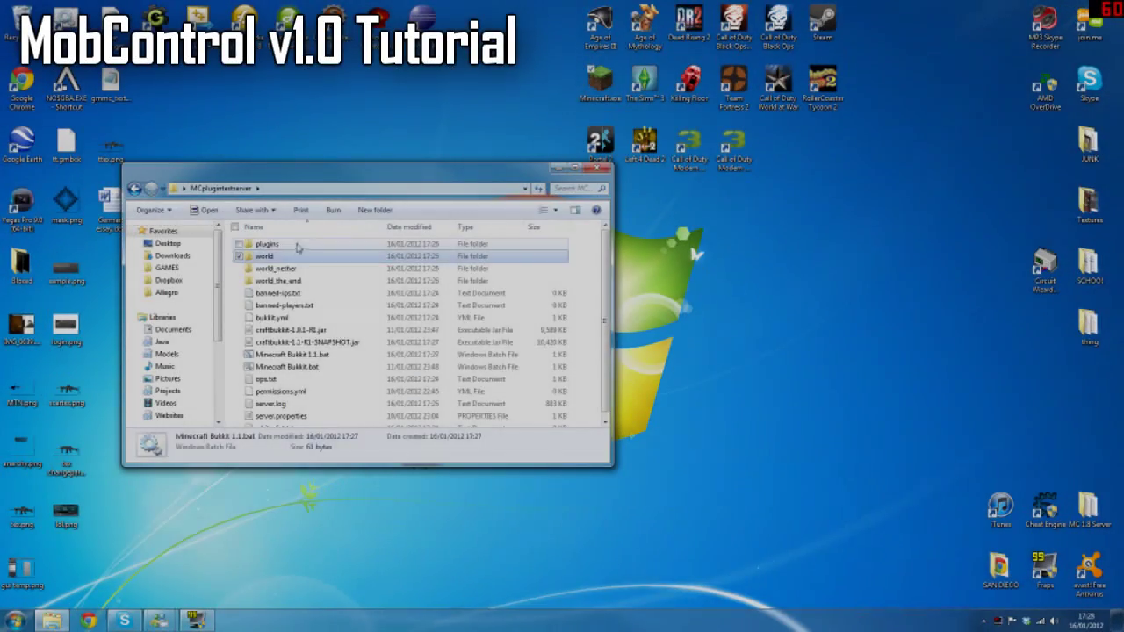
- Open the server's plugins folder and locate MantaMobControl.jar
double_click(297, 247)
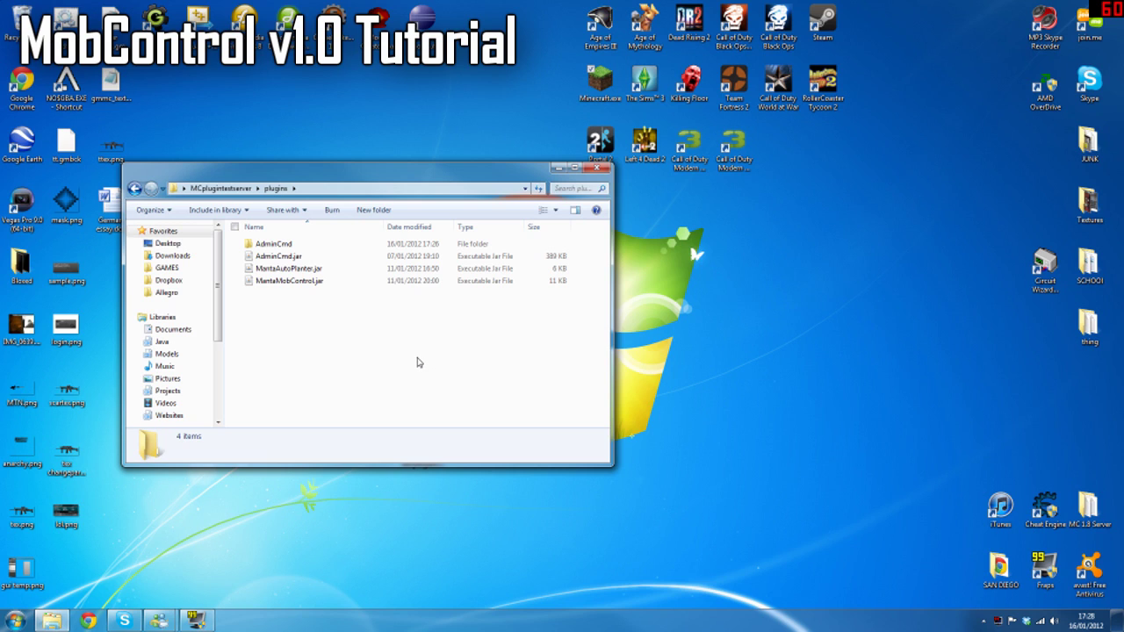
left_click_drag(457, 337, 295, 283)
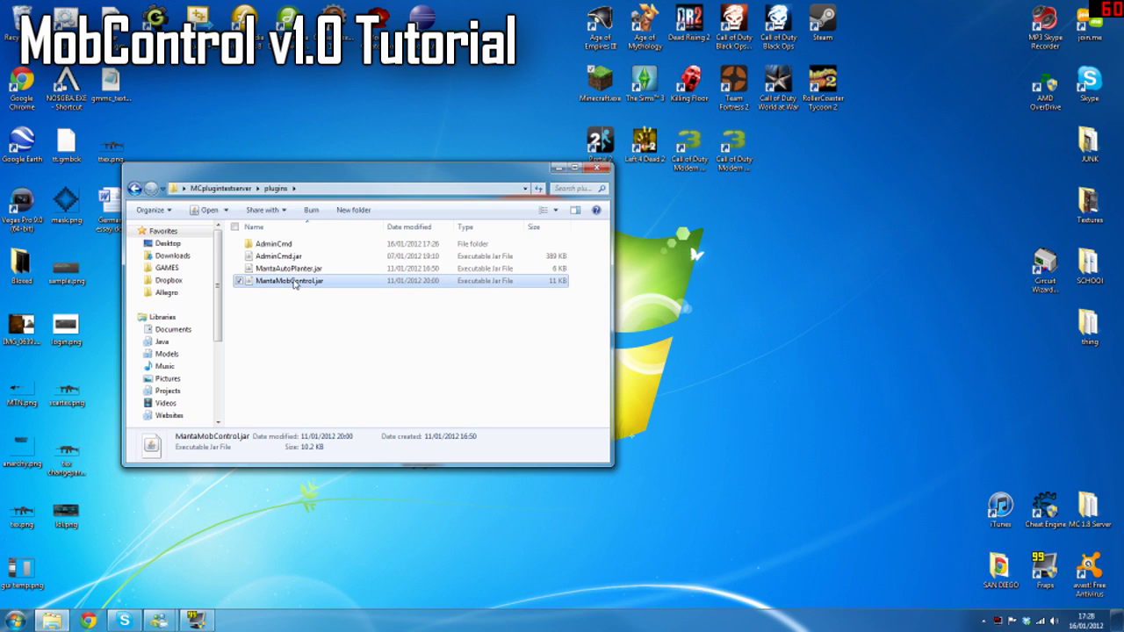
left_click(327, 327)
left_click(310, 283)
left_click(326, 316)
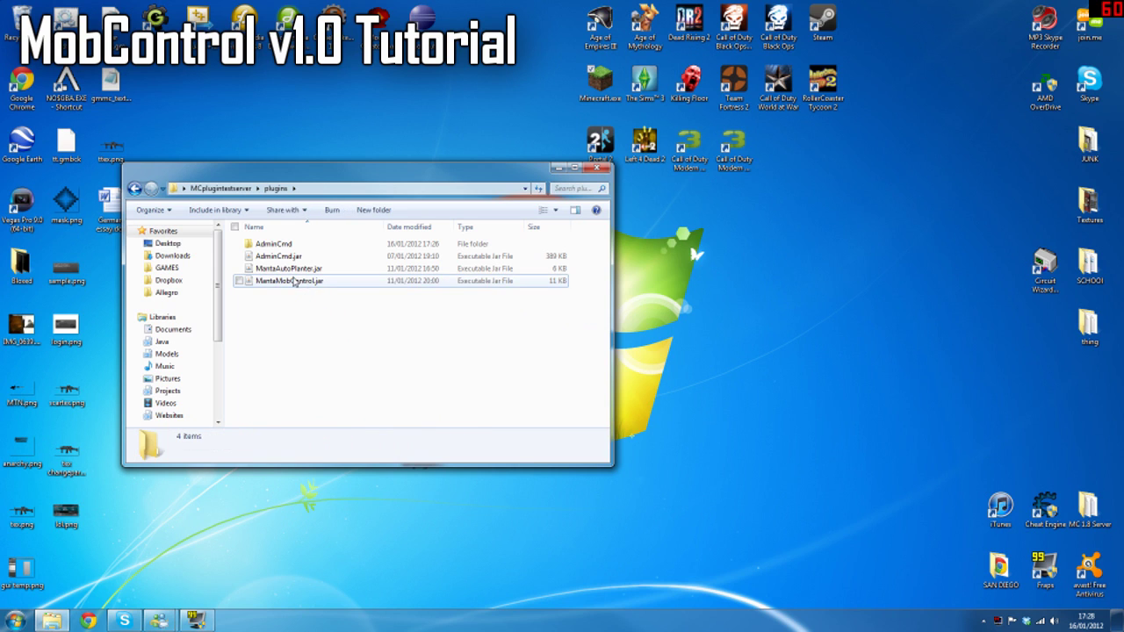
left_click(295, 283, "ctrl")
- Delete the world, world_nether and world_the_end folders from the MCplugintestserver folder
left_click(253, 190)
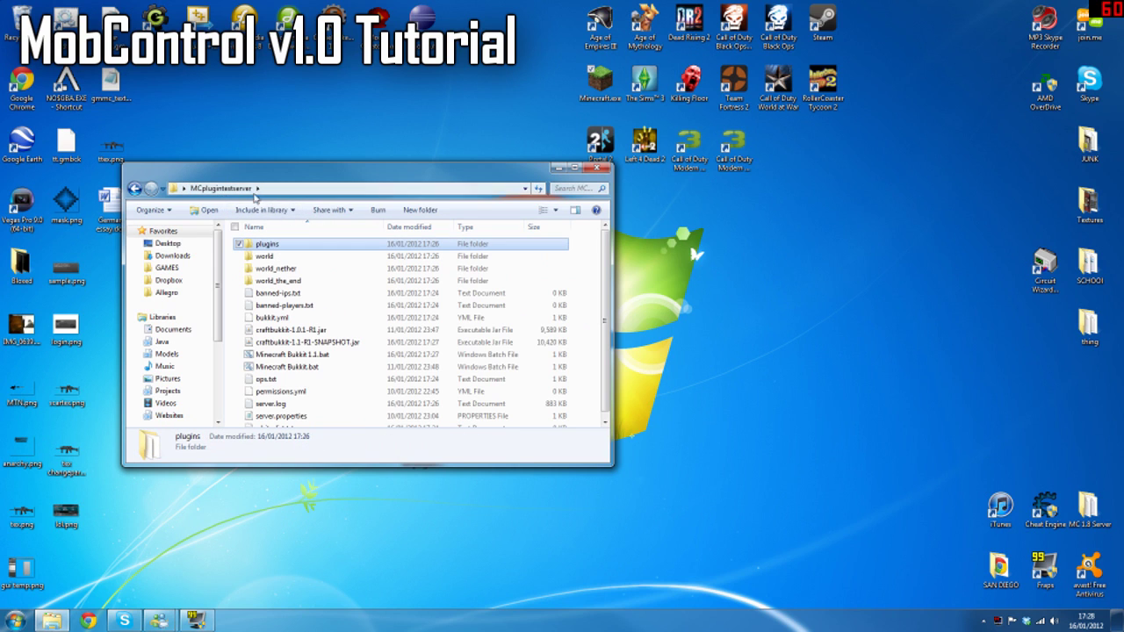
left_click(263, 256)
left_click(271, 283, "shift")
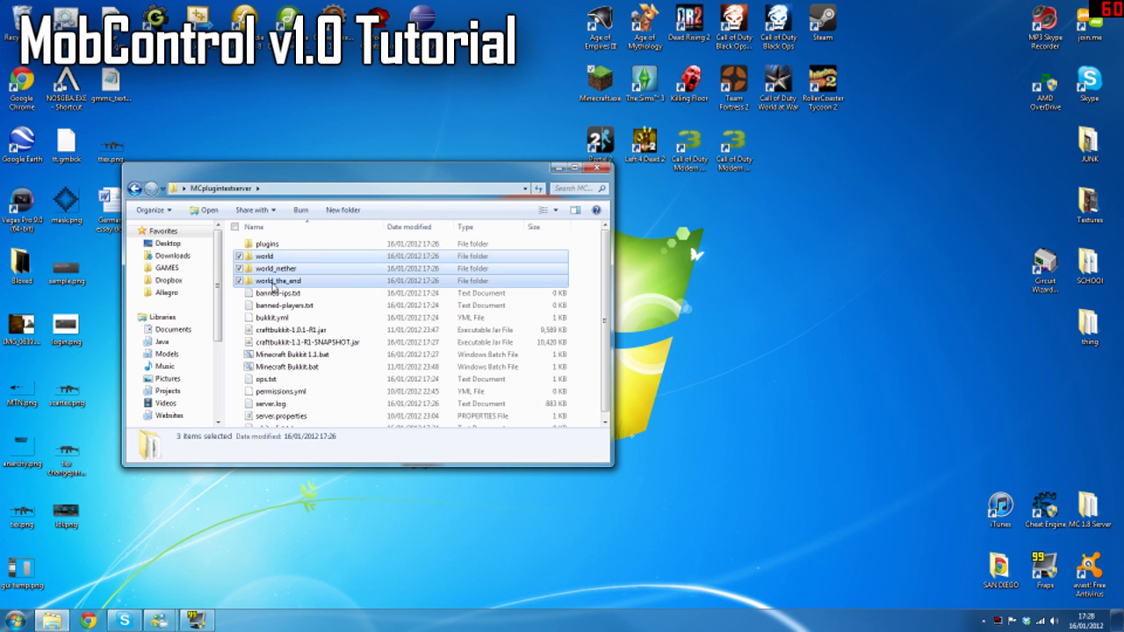
key("Delete")
- Check the craftbukkit-1.1-R1-SNAPSHOT.jar and Minecraft Bukkit 1.1.bat files, and MantaMobControl.jar in the plugins folder
left_click(315, 306)
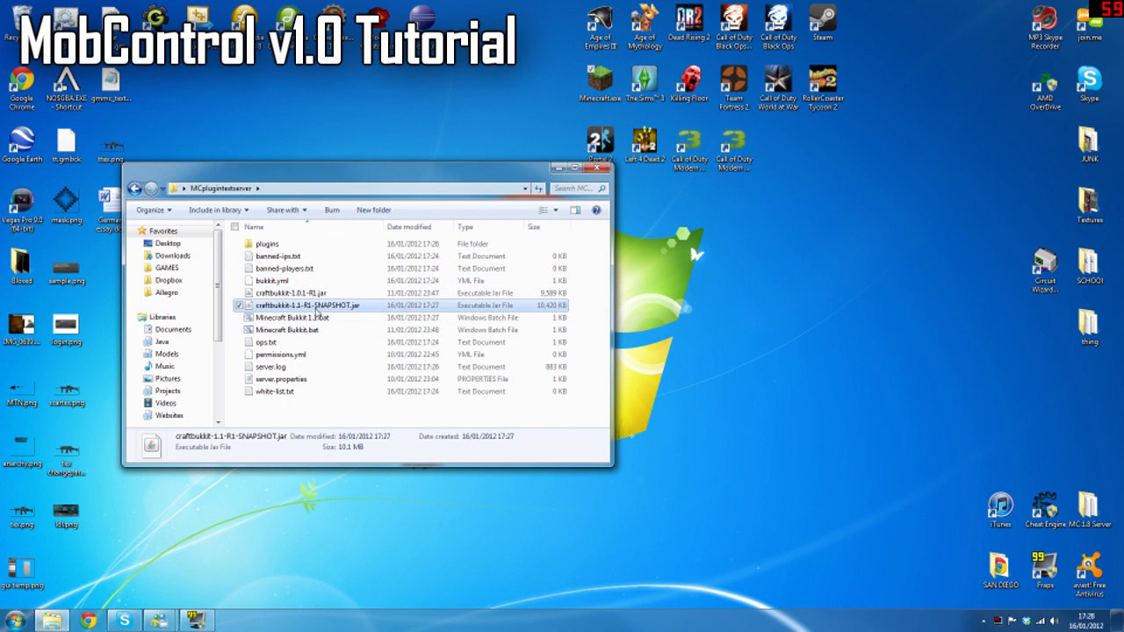
left_click(309, 318)
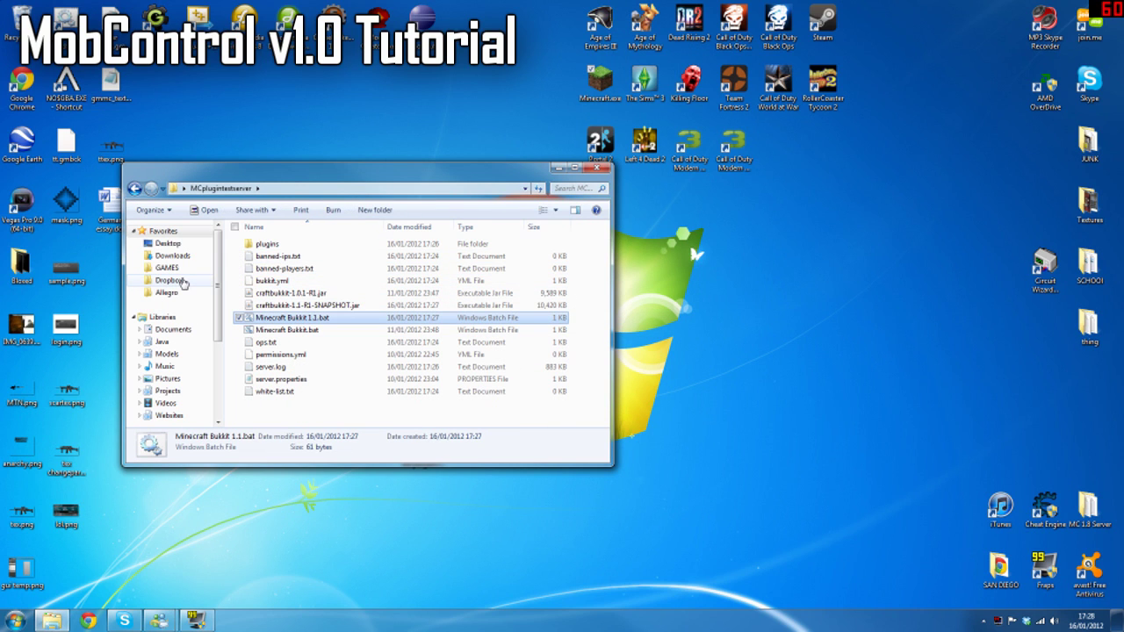
double_click(266, 243)
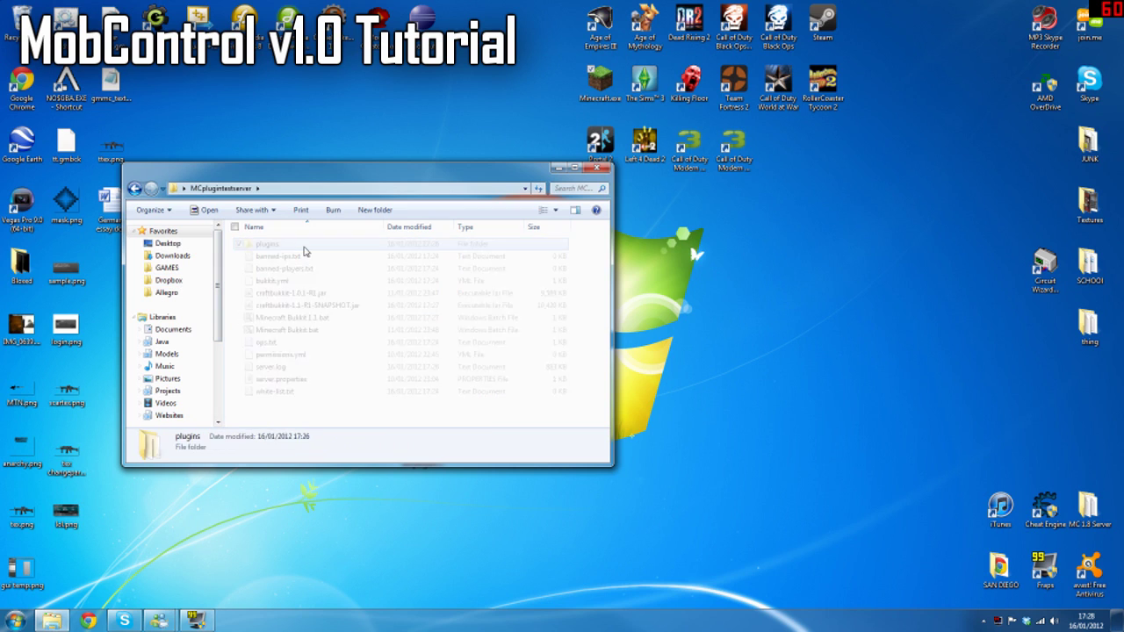
left_click(289, 280)
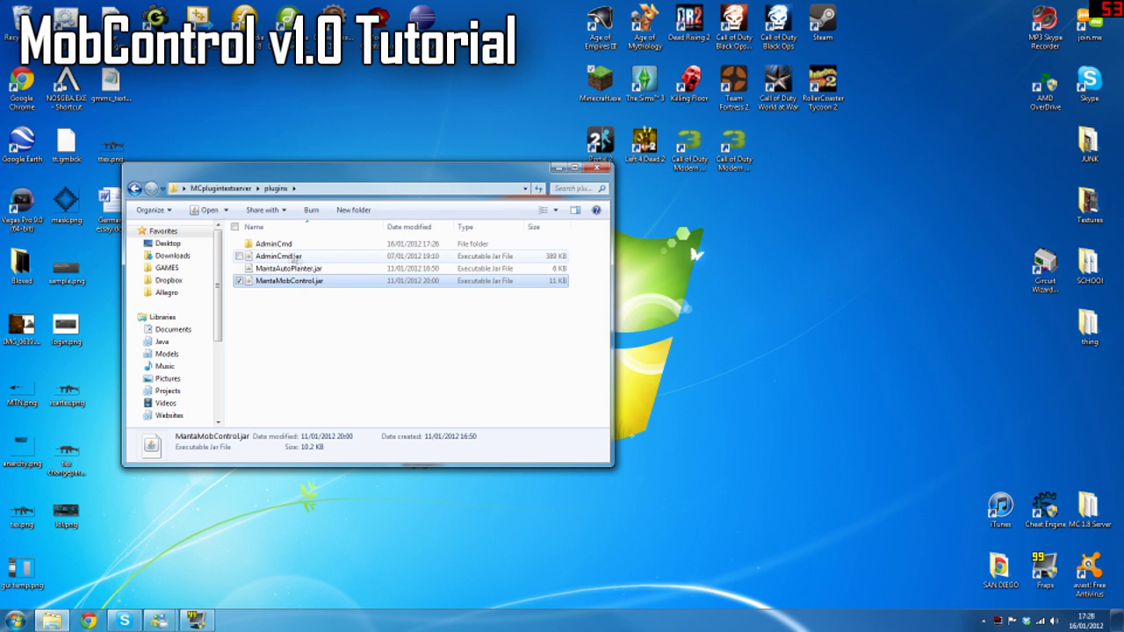
left_click(330, 301)
left_click(309, 270)
left_click(307, 319)
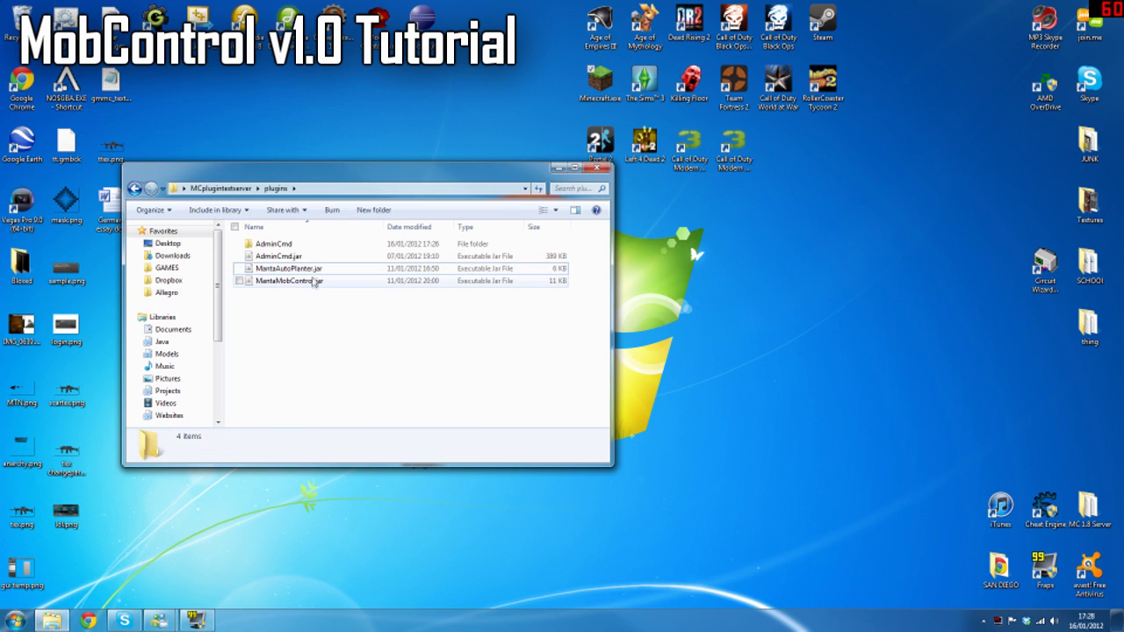
left_click(315, 281)
left_click(317, 325)
left_click(303, 280)
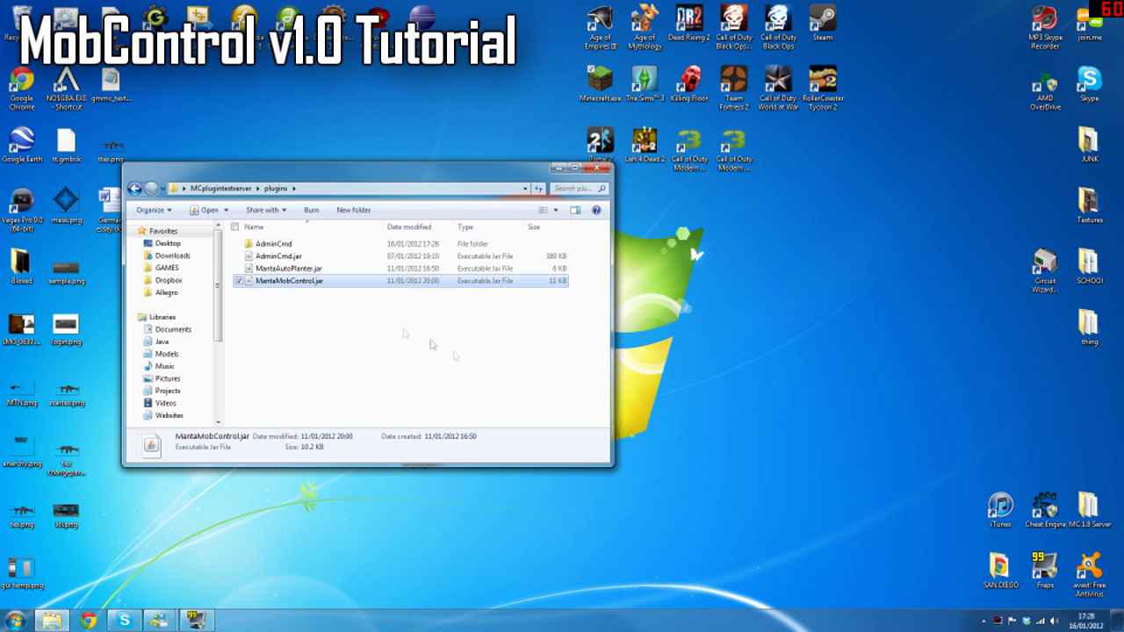
left_click(328, 308)
left_click(293, 280)
left_click(281, 296)
left_click(278, 281)
- Return to the MCplugintestserver folder and start the server with Minecraft Bukkit 1.1.bat
left_click(134, 189)
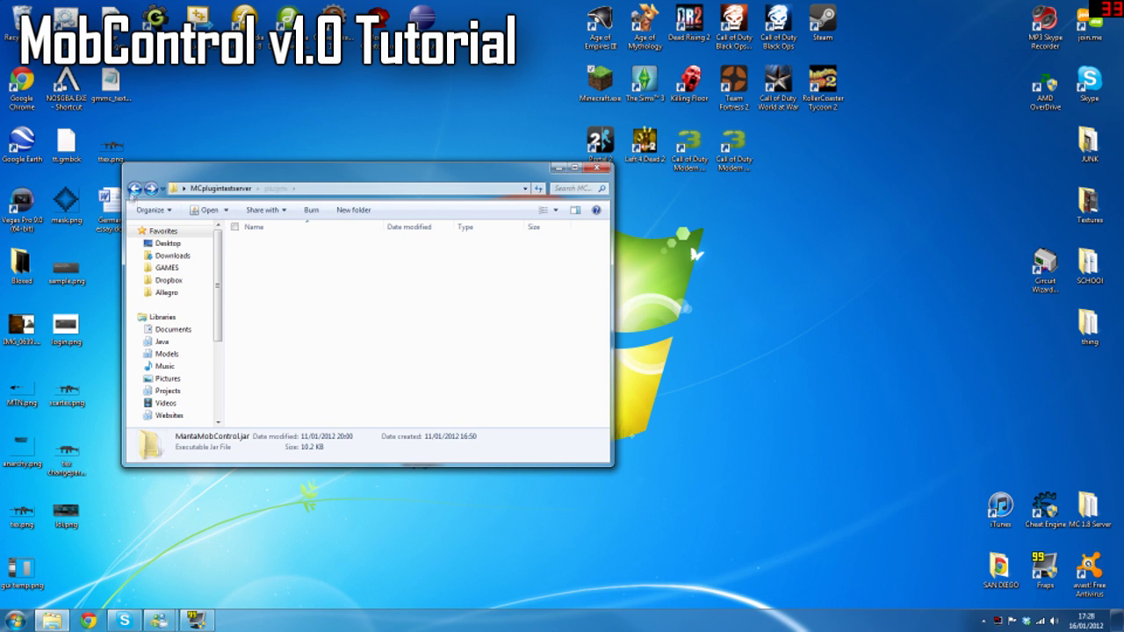
double_click(271, 320)
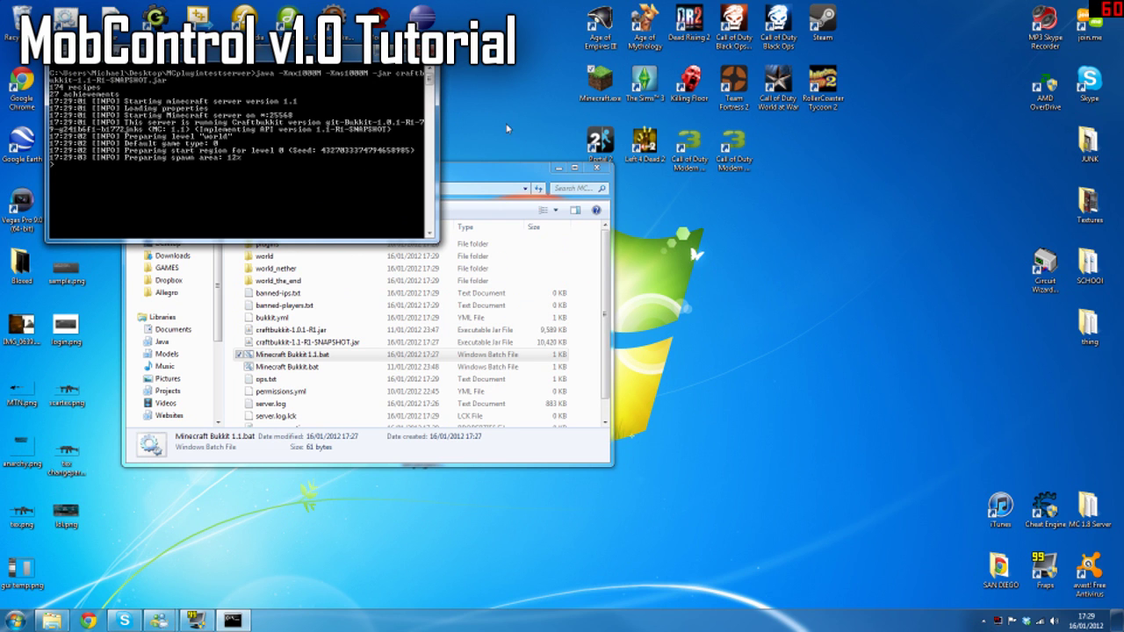
- Move the folder window clear of the server console and open MobControlProperties.txt from the MantaMobControl folder inside plugins
left_click(503, 178)
left_click_drag(503, 178, 488, 211)
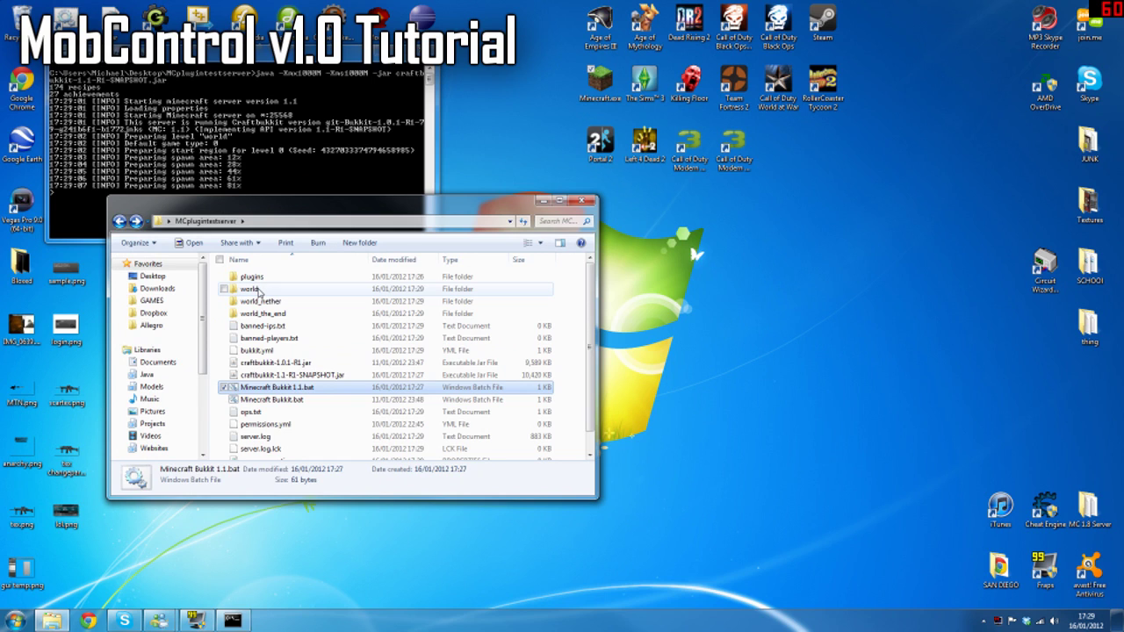
double_click(253, 276)
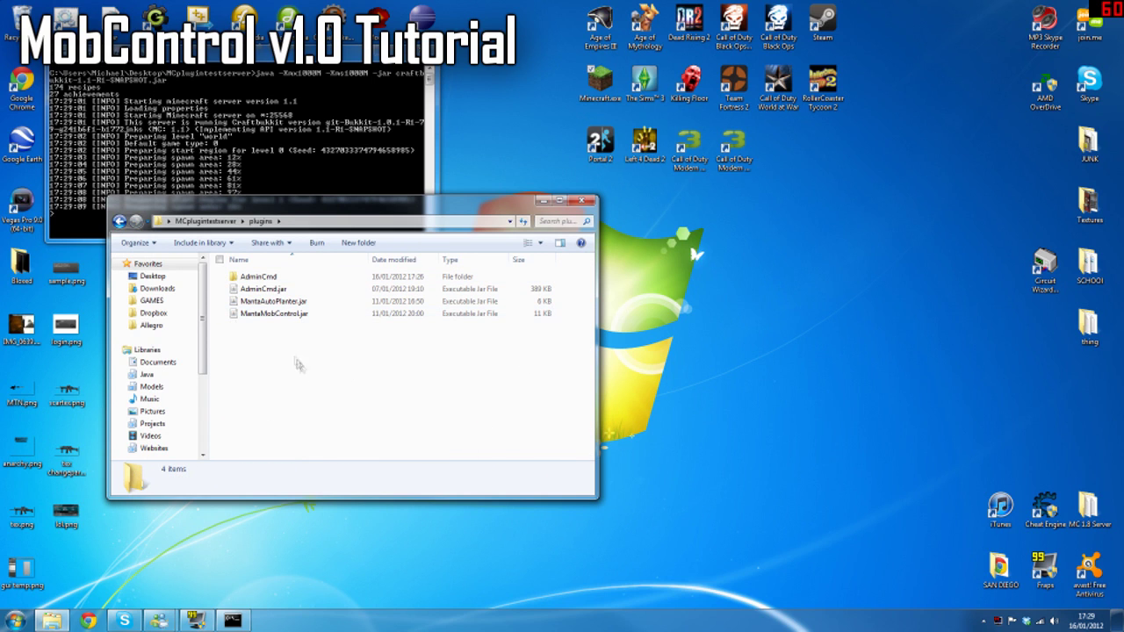
left_click(284, 313)
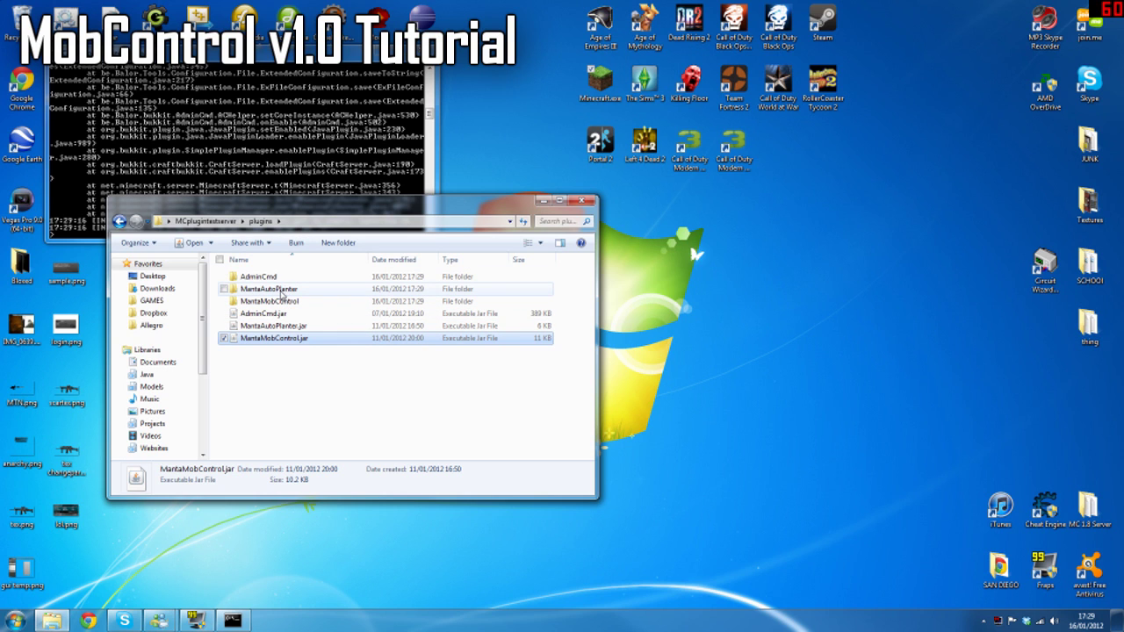
double_click(281, 301)
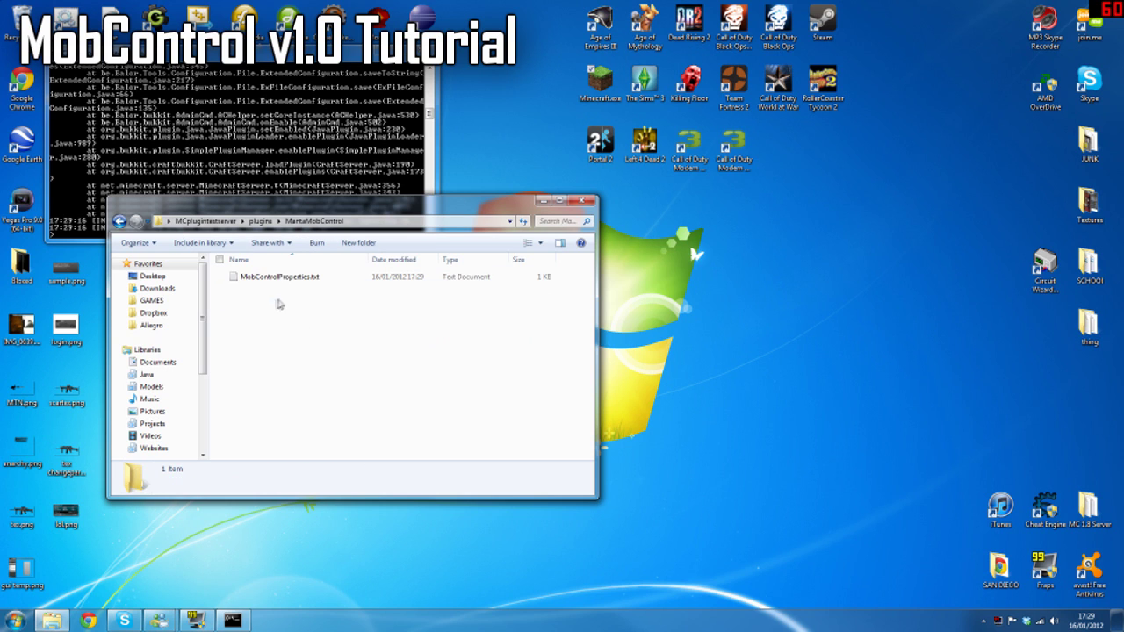
left_click(283, 279)
- Look through the mob spawn settings in MobControlProperties.txt and select all of the text
scroll(535, 343, "down", 2)
scroll(536, 343, "up", 2)
scroll(535, 343, "down", 2)
scroll(535, 343, "up", 1)
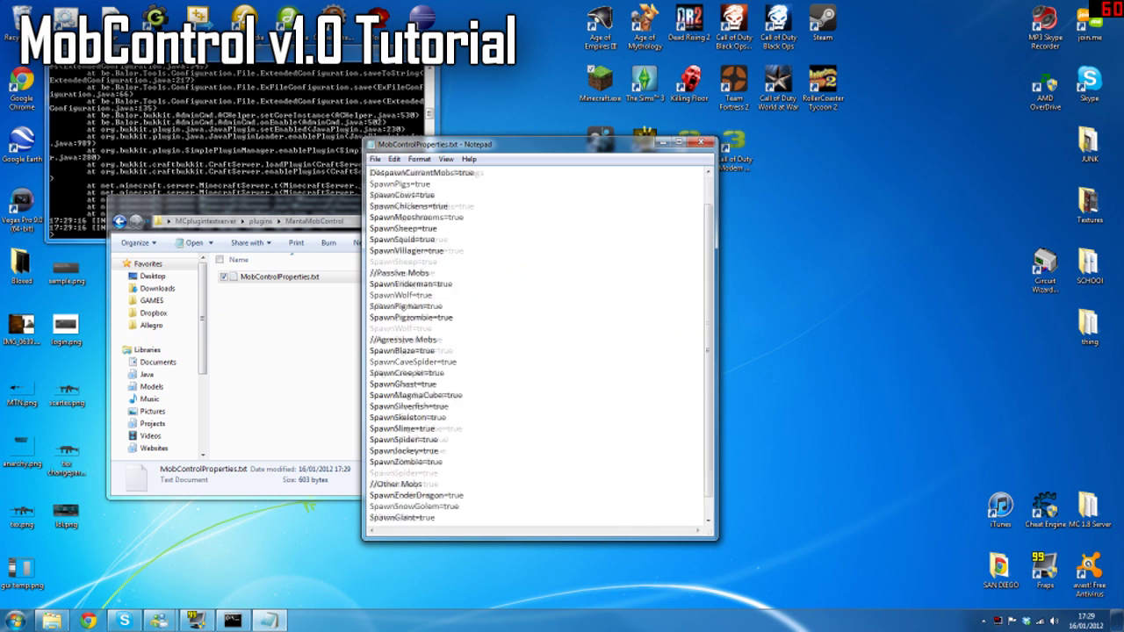
scroll(535, 342, "down", 1)
left_click_drag(370, 473, 459, 483)
key("ctrl+a")
- Examine the MantaMobControl mob listing and the AdminCmd entries in the server console log
left_click(307, 134)
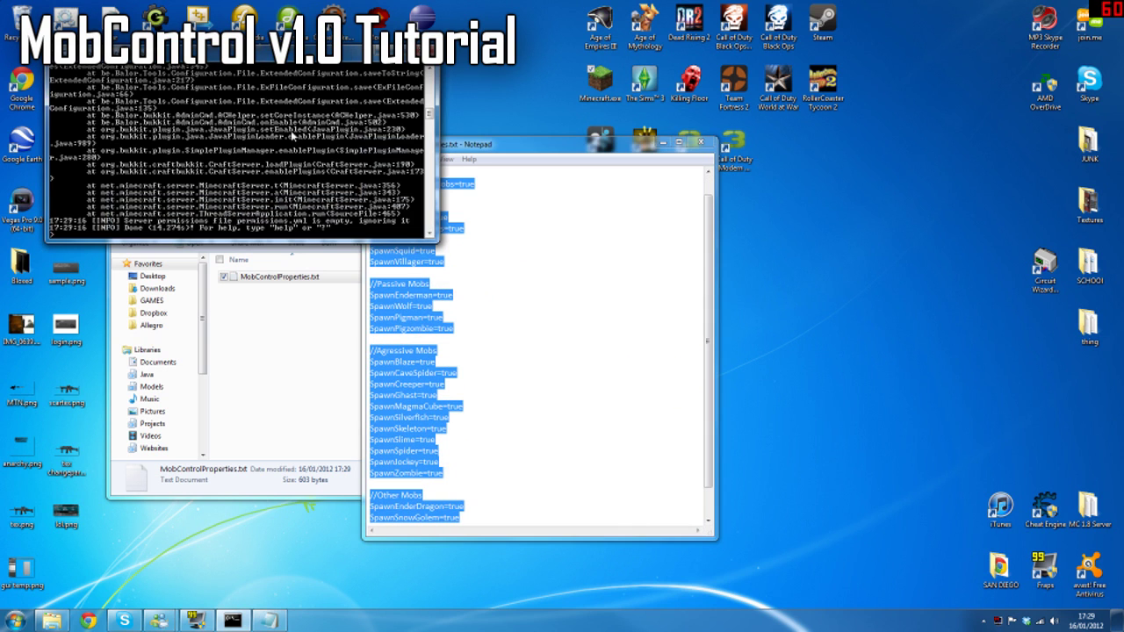
scroll(369, 180, "up", 5)
scroll(368, 180, "up", 4)
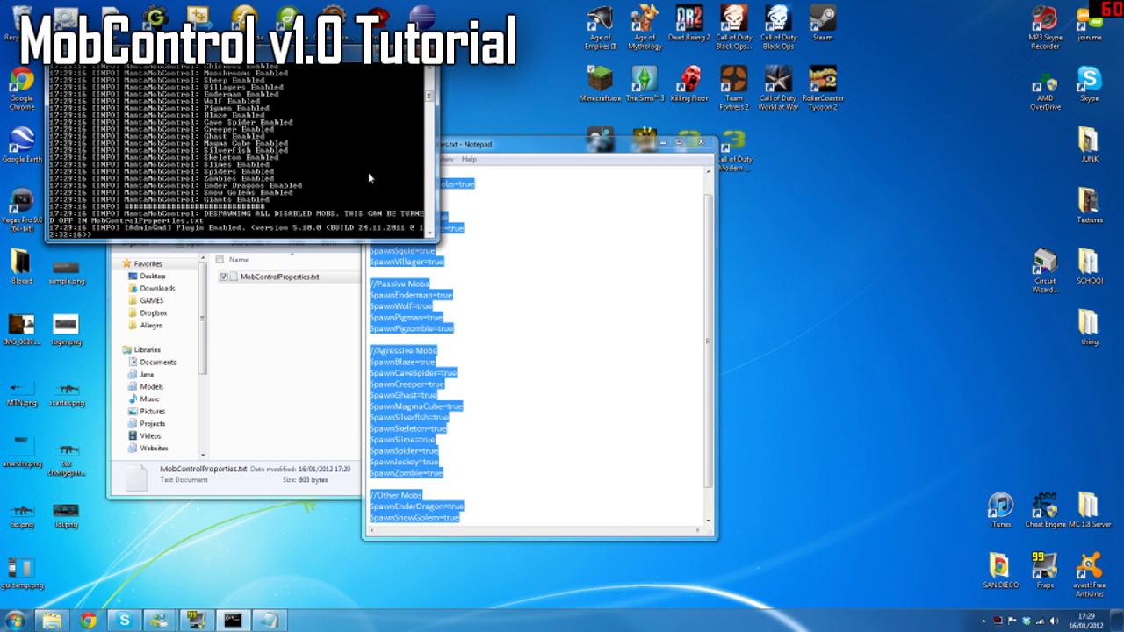
scroll(368, 172, "down", 10)
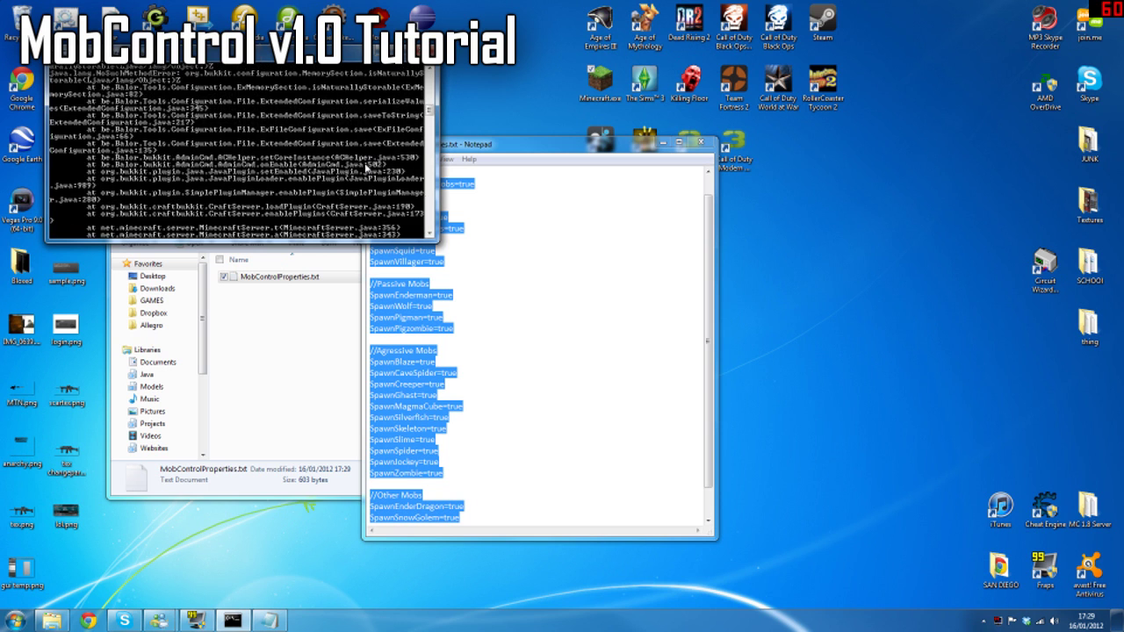
scroll(365, 167, "up", 5)
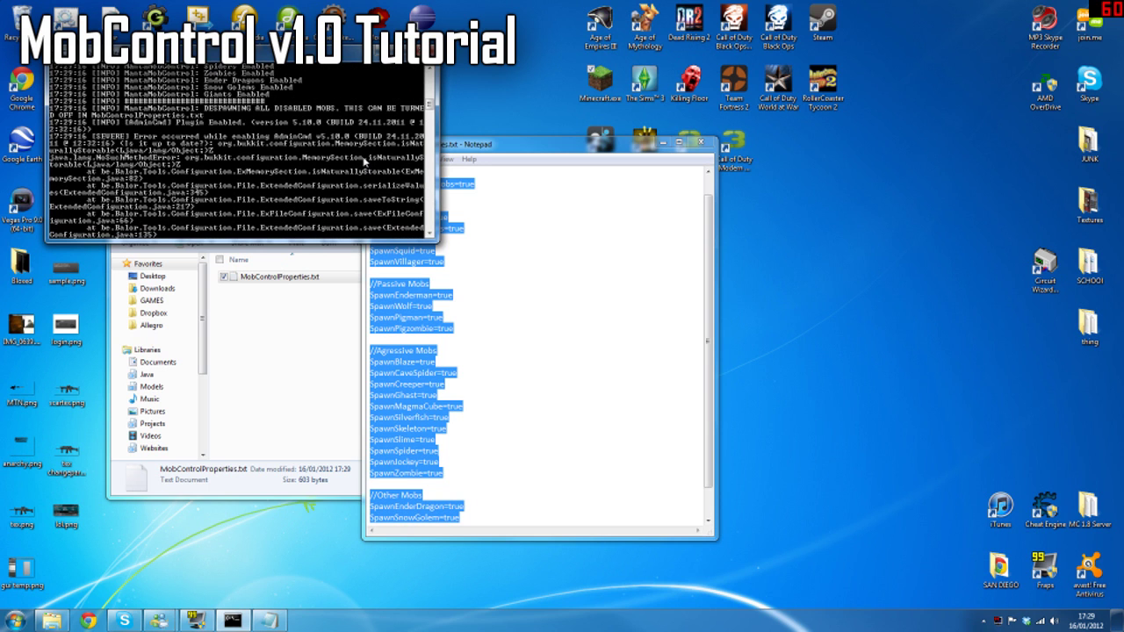
scroll(364, 161, "down", 3)
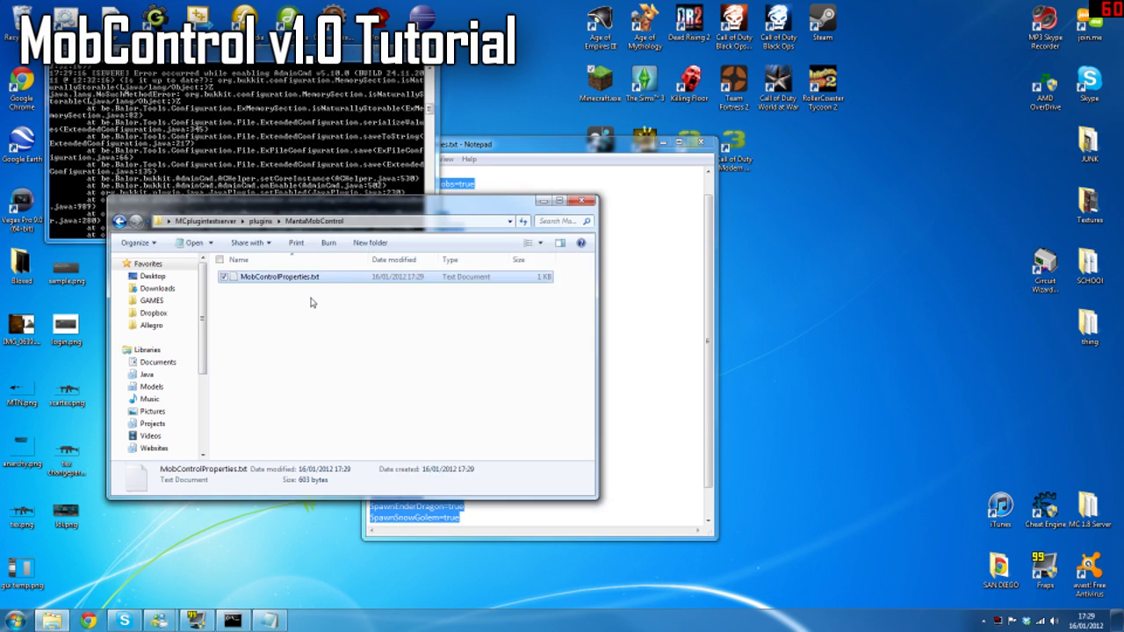
left_click(313, 302)
scroll(338, 140, "up", 6)
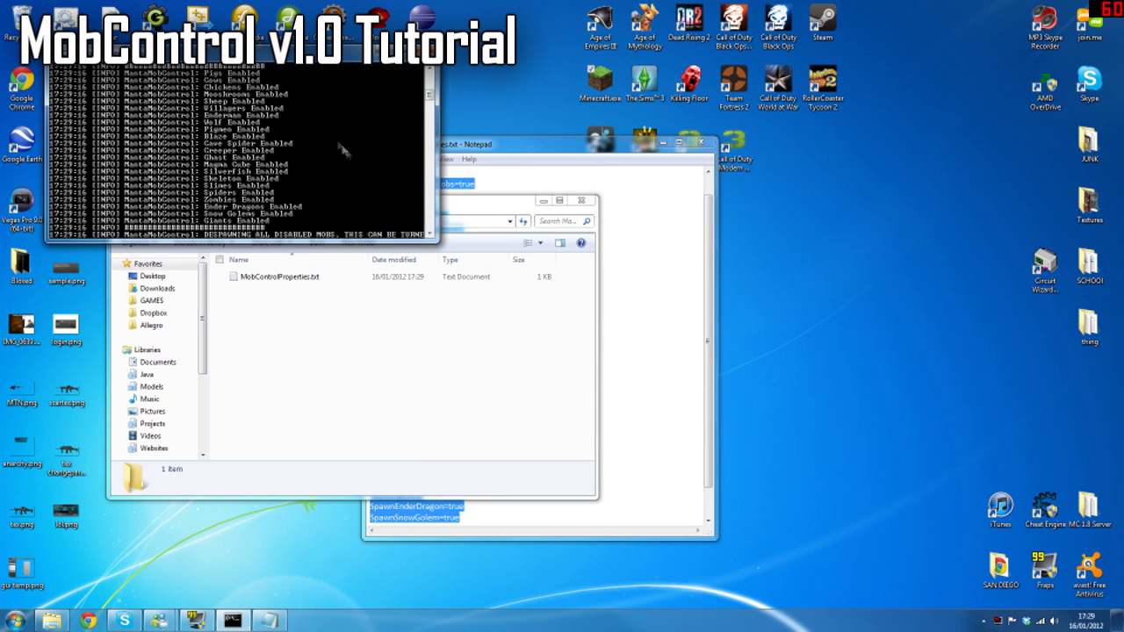
scroll(389, 166, "down", 5)
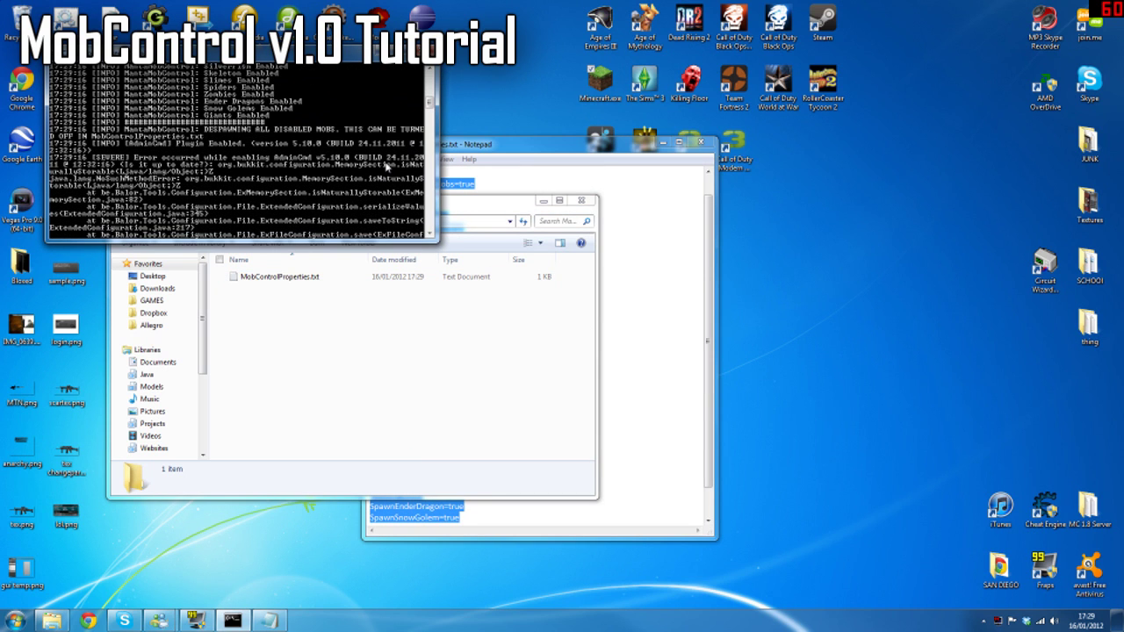
- Return to MobControlProperties.txt and review its passive, aggressive and other mob settings
left_click(514, 172)
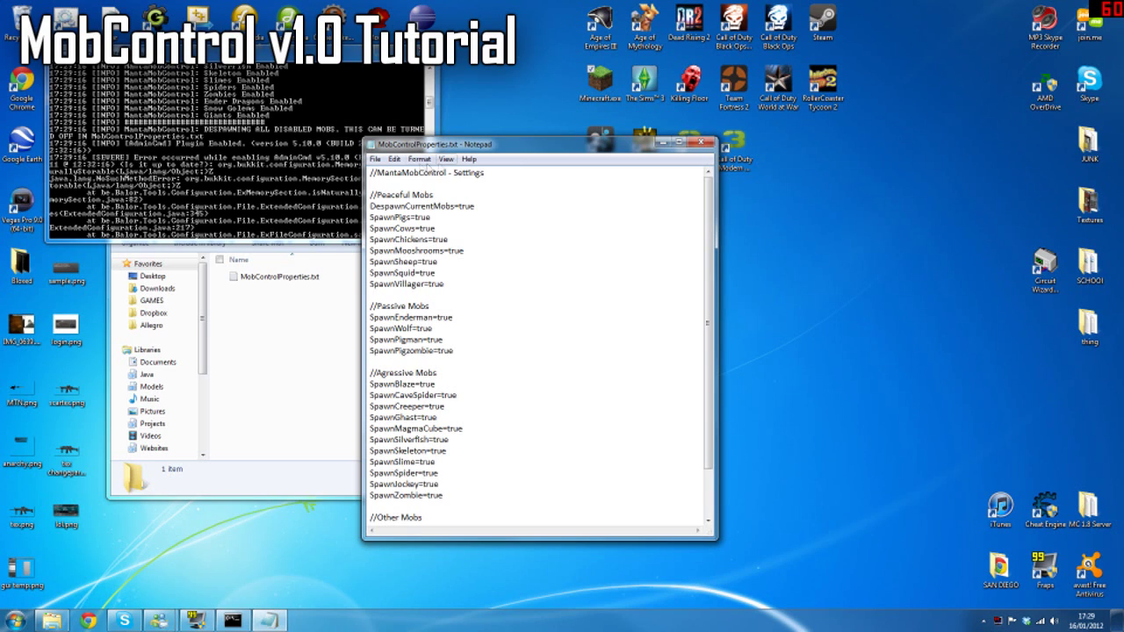
left_click_drag(438, 473, 369, 283)
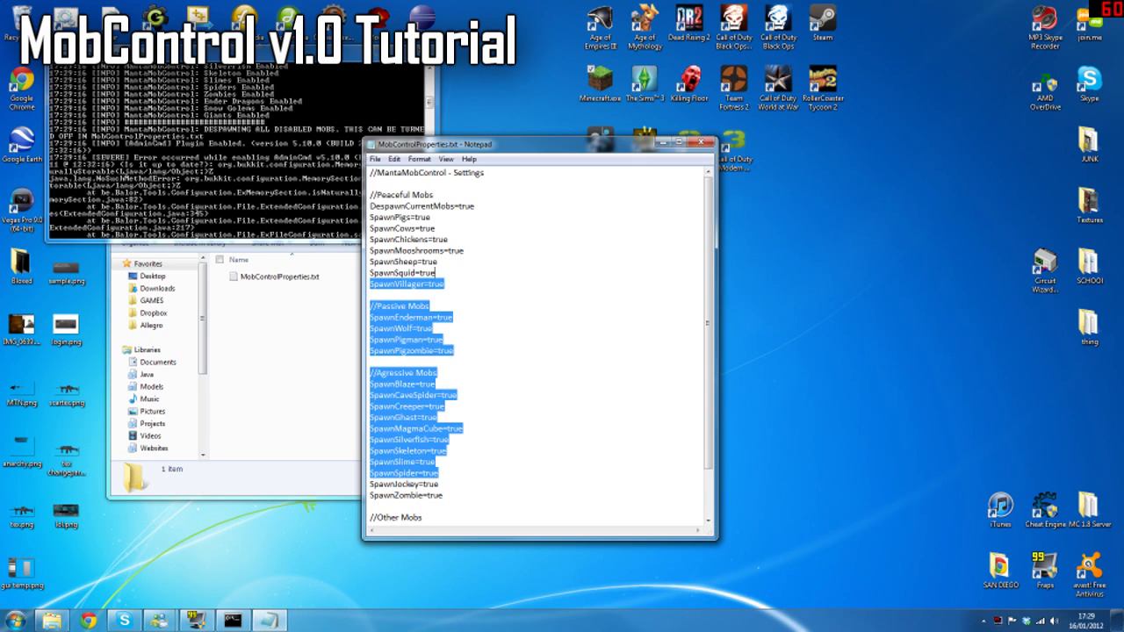
scroll(403, 283, "down", 2)
left_click_drag(422, 461, 383, 262)
scroll(535, 351, "up", 2)
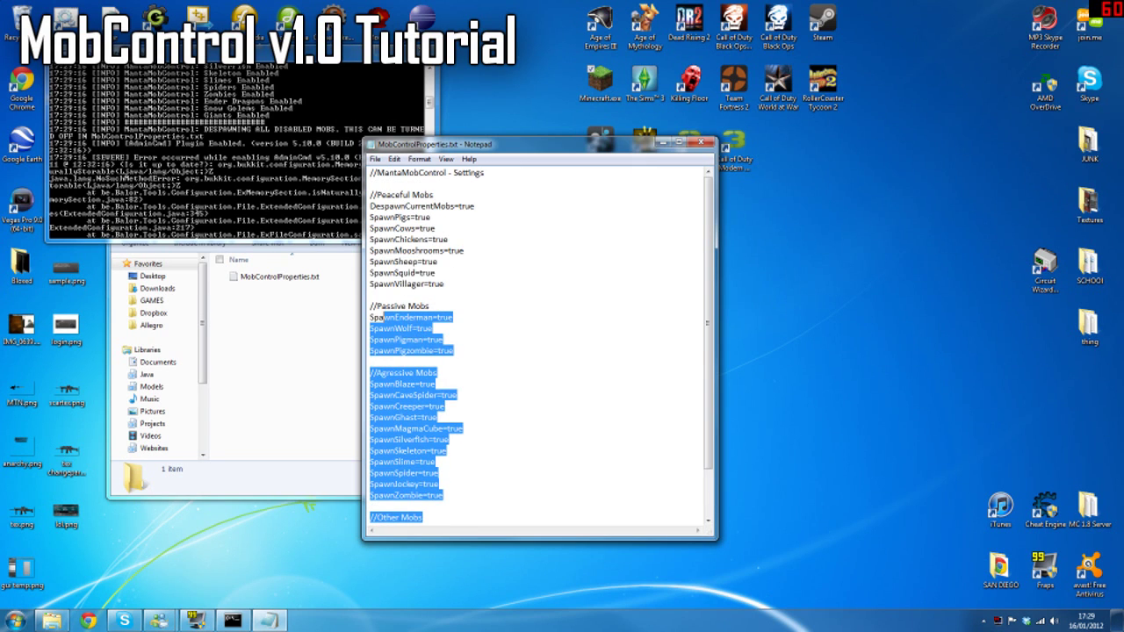
- Review Minecraft Bukkit 1.1.bat in the server folder and revisit the MantaMobControl folder inside plugins
left_click(355, 333)
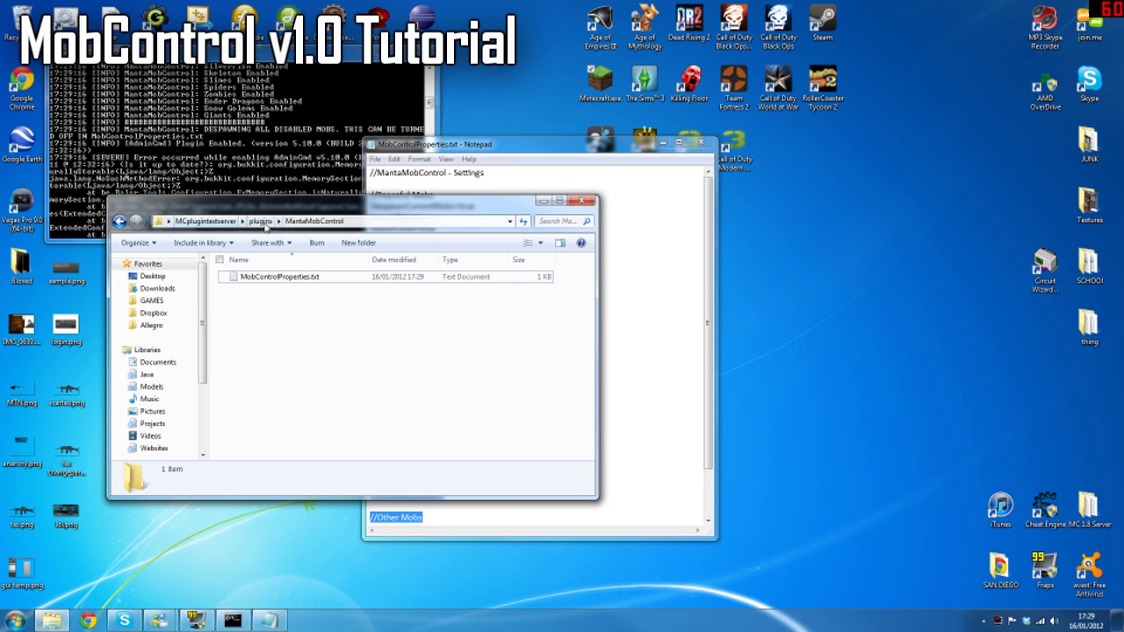
left_click(264, 223)
left_click(212, 222)
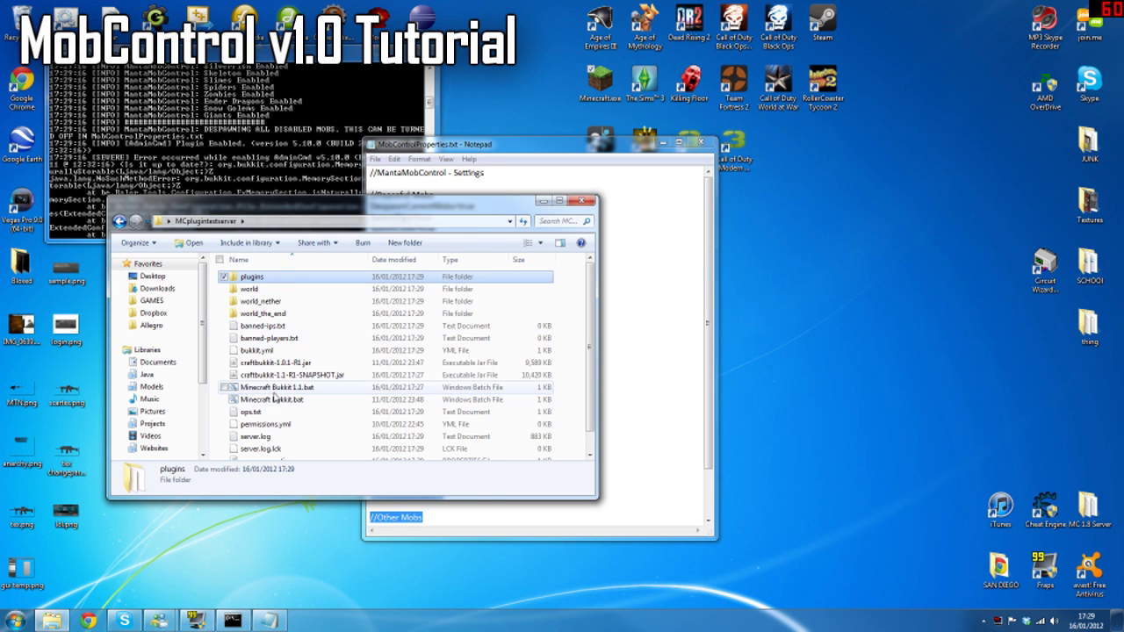
left_click(274, 388)
double_click(262, 279)
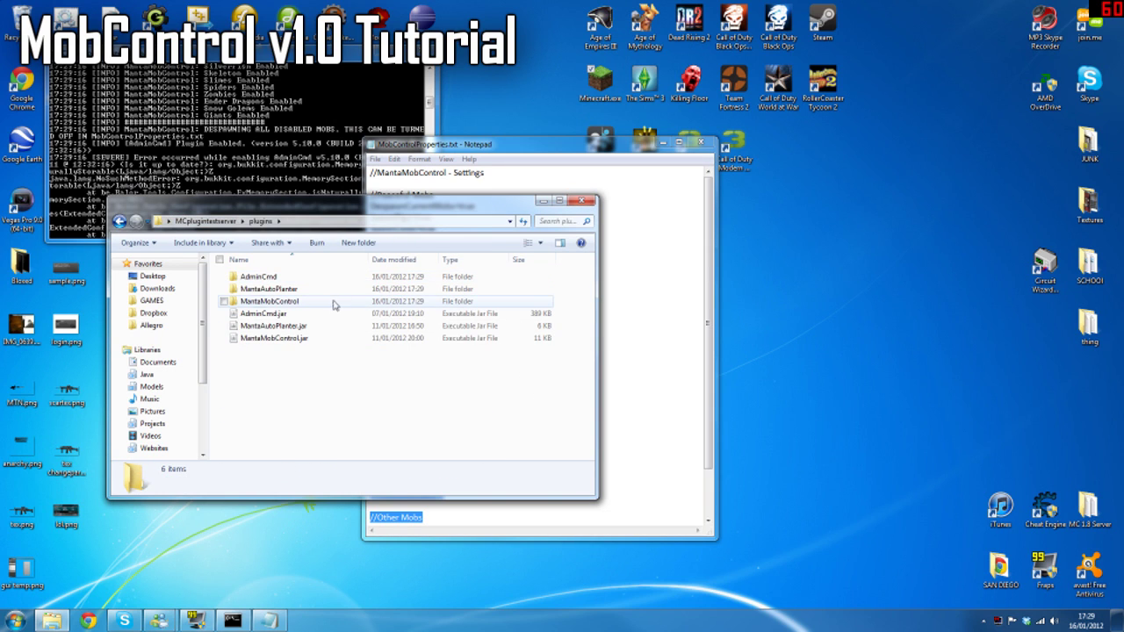
double_click(338, 303)
left_click(119, 221)
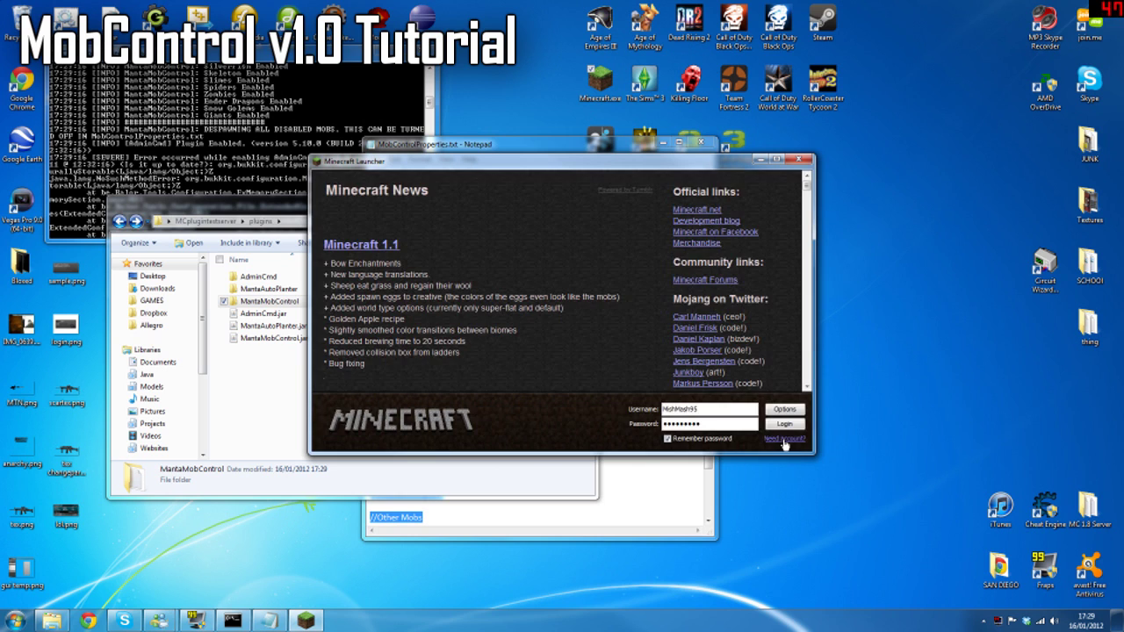
- Log in through the Minecraft launcher and join the multiplayer server Plugintestserver
left_click(789, 425)
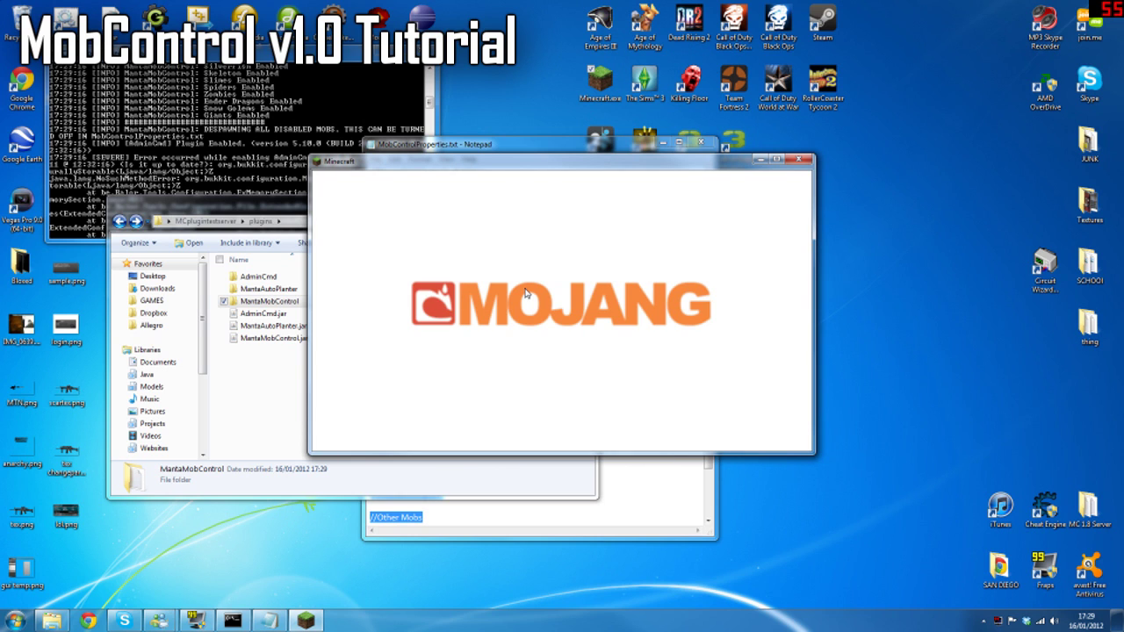
left_click(562, 333)
scroll(580, 299, "down", 5)
left_click(532, 355)
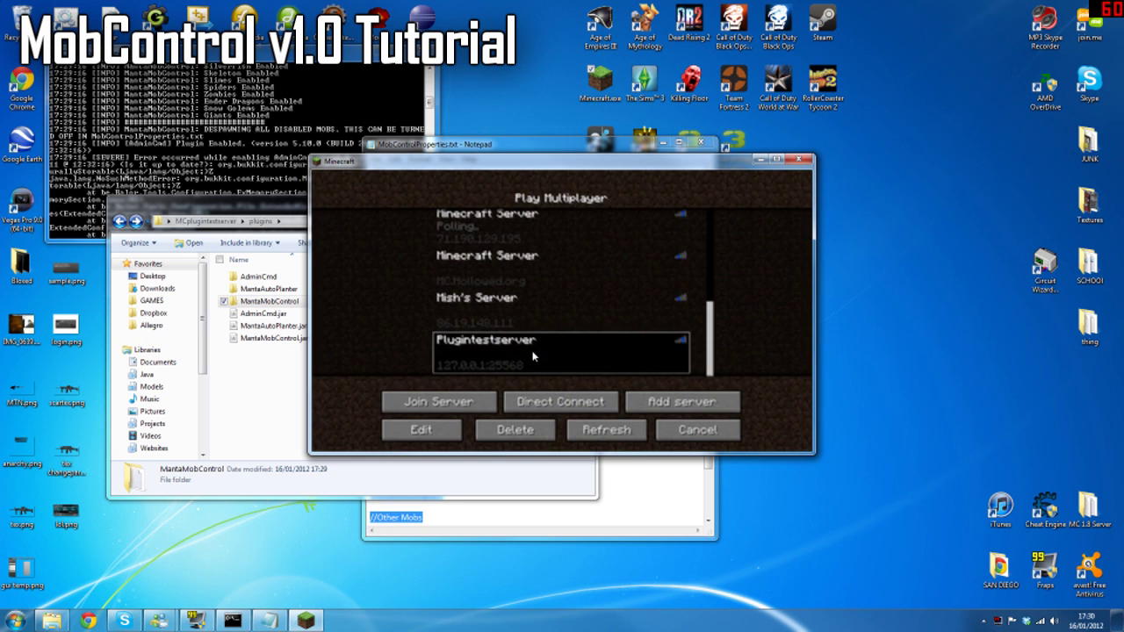
double_click(533, 355)
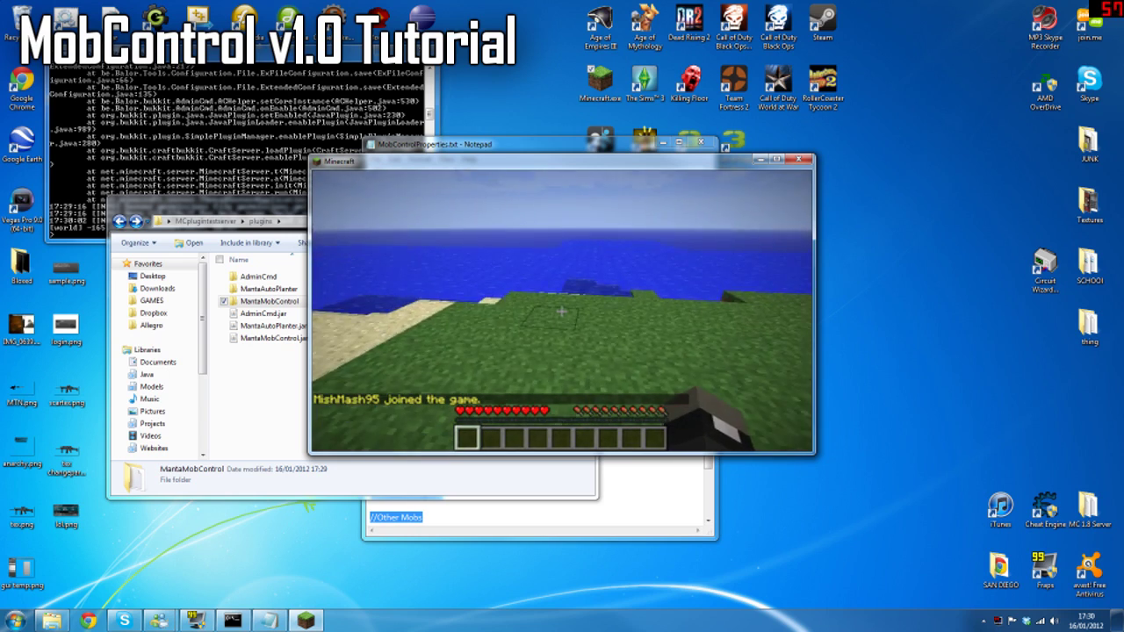
- Walk into the forest and switch the player to game mode 1 with the /gamemode command
key("w")
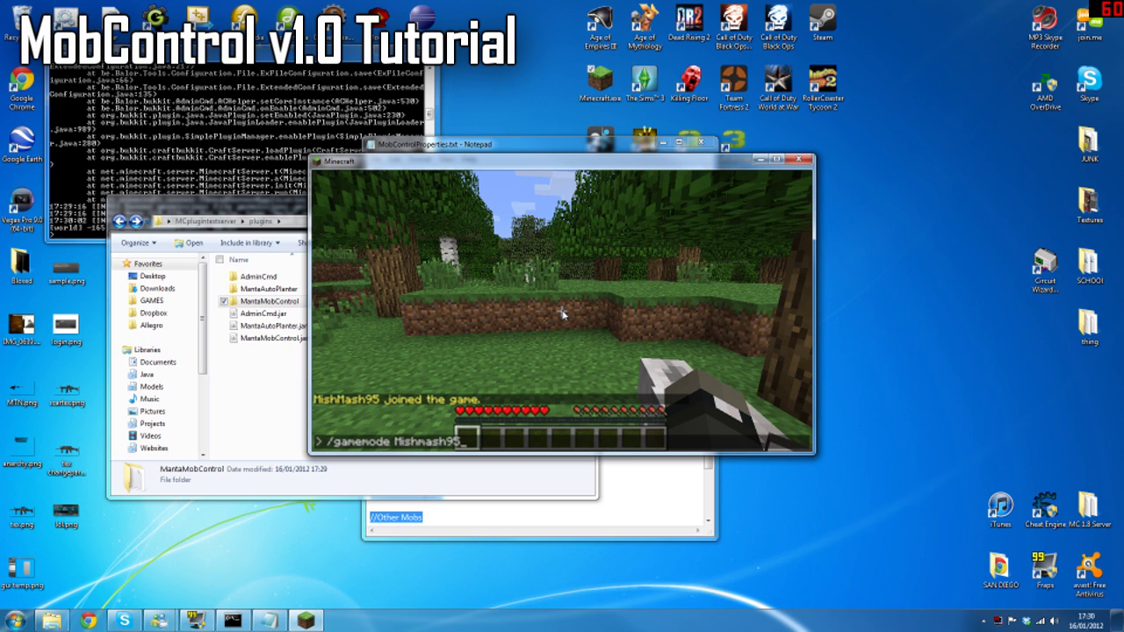
key("Return")
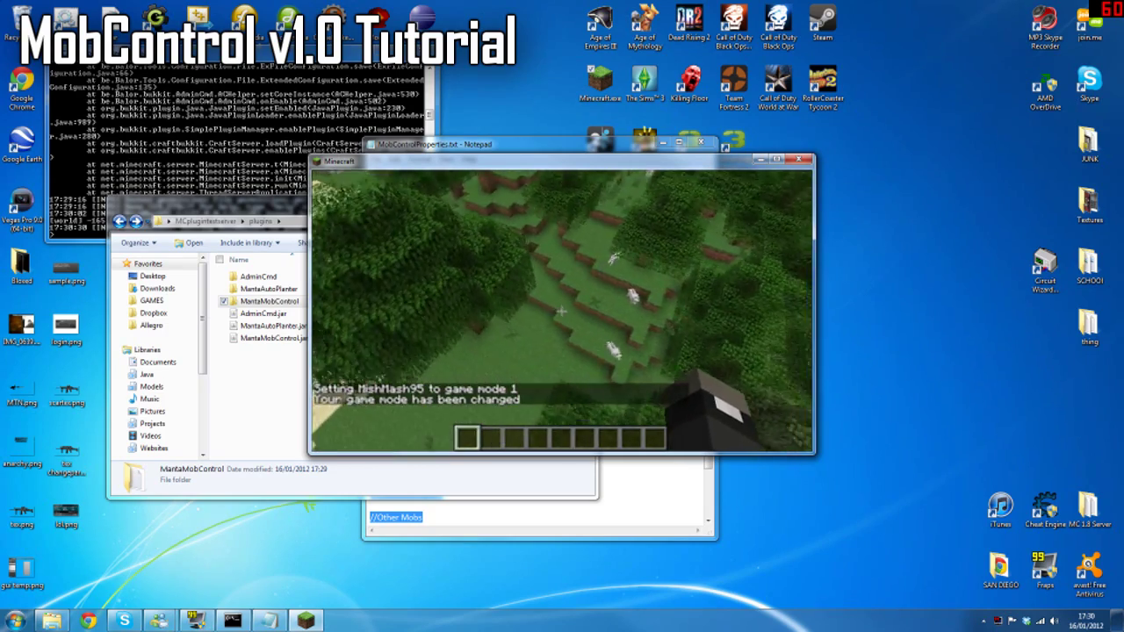
type("t/")
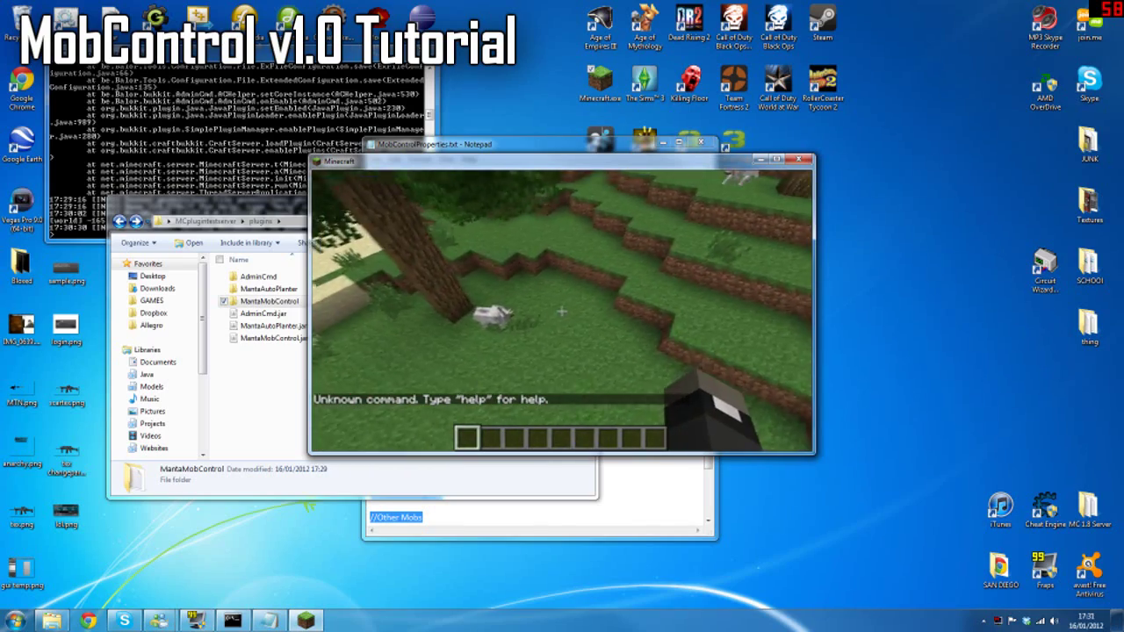
- Open MobControlProperties.txt from the MantaMobControl folder, set SpawnWolf to false and save the file
key("e")
left_click(225, 355)
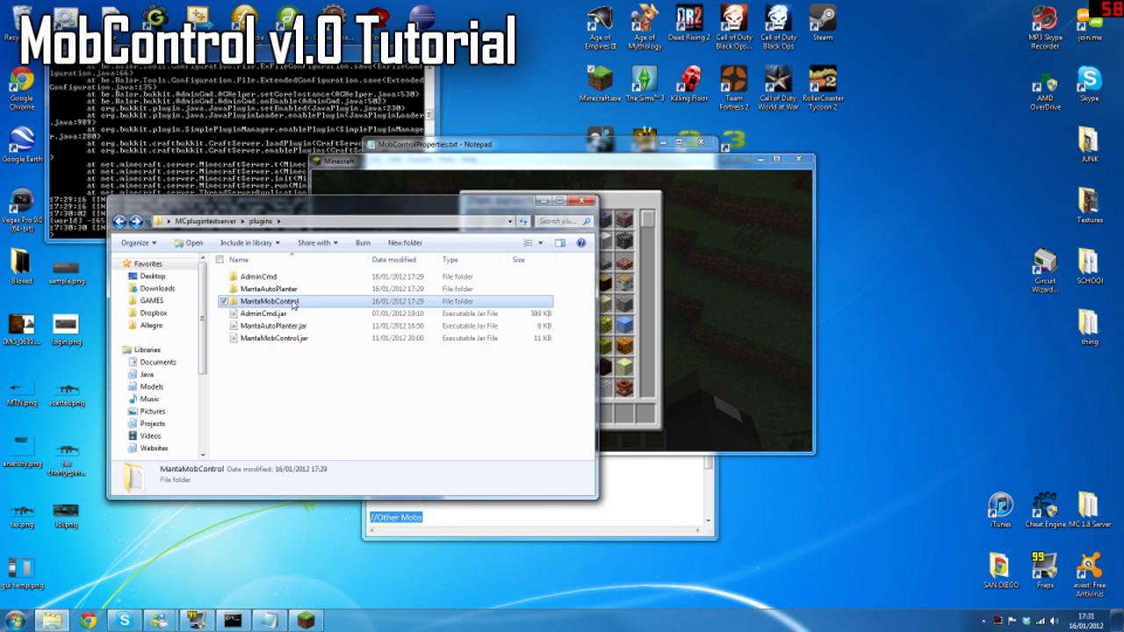
double_click(268, 301)
double_click(279, 279)
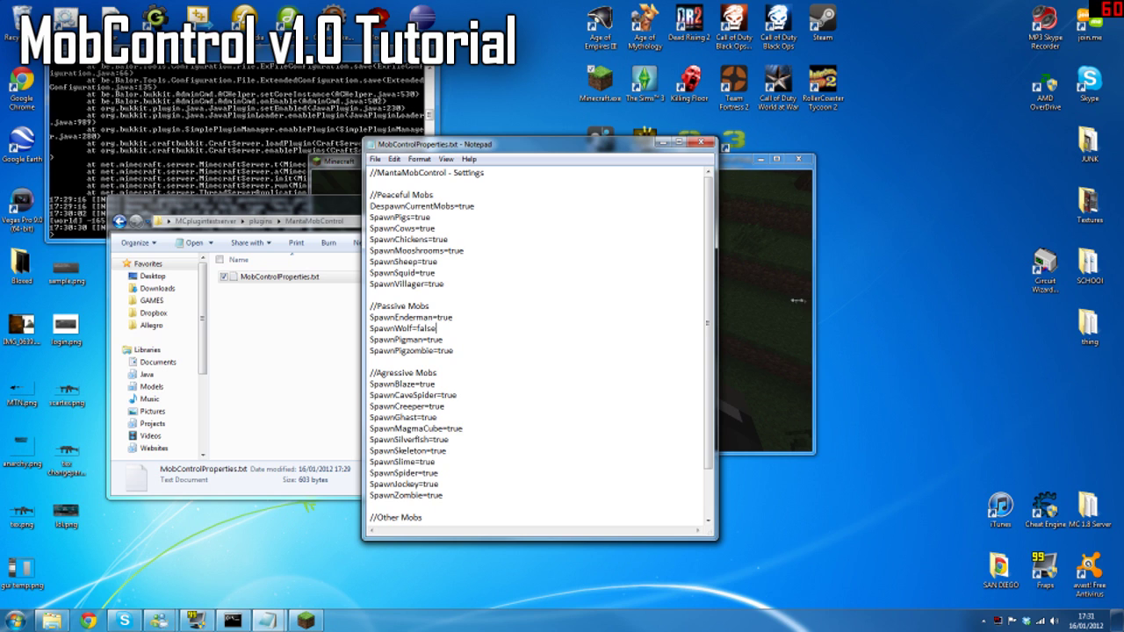
key("ctrl+s")
- Return to Minecraft and run /reload to apply the wolf setting
left_click(762, 290)
type("e")
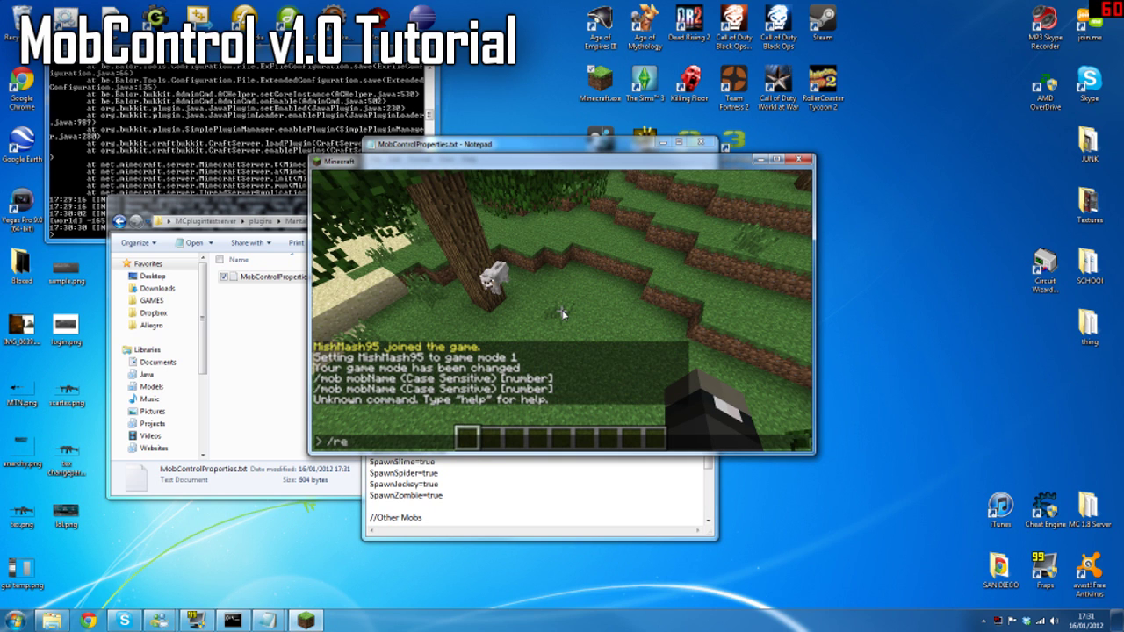
type("/reload")
key("Return")
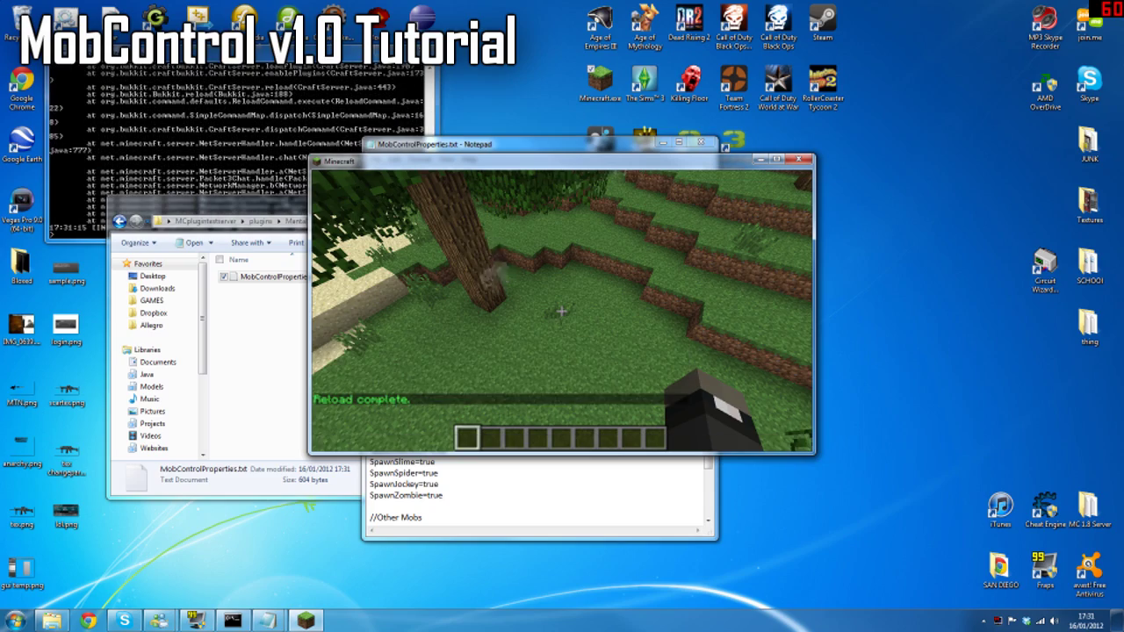
- Travel into the Nether and fly around to examine the mobs there
key("w")
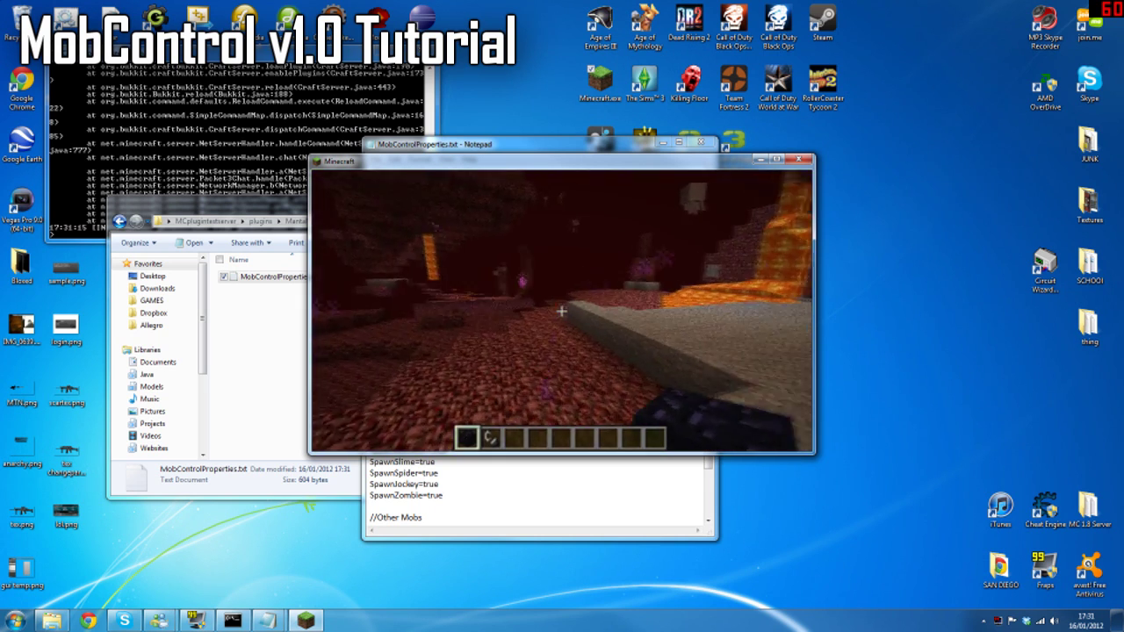
key("w")
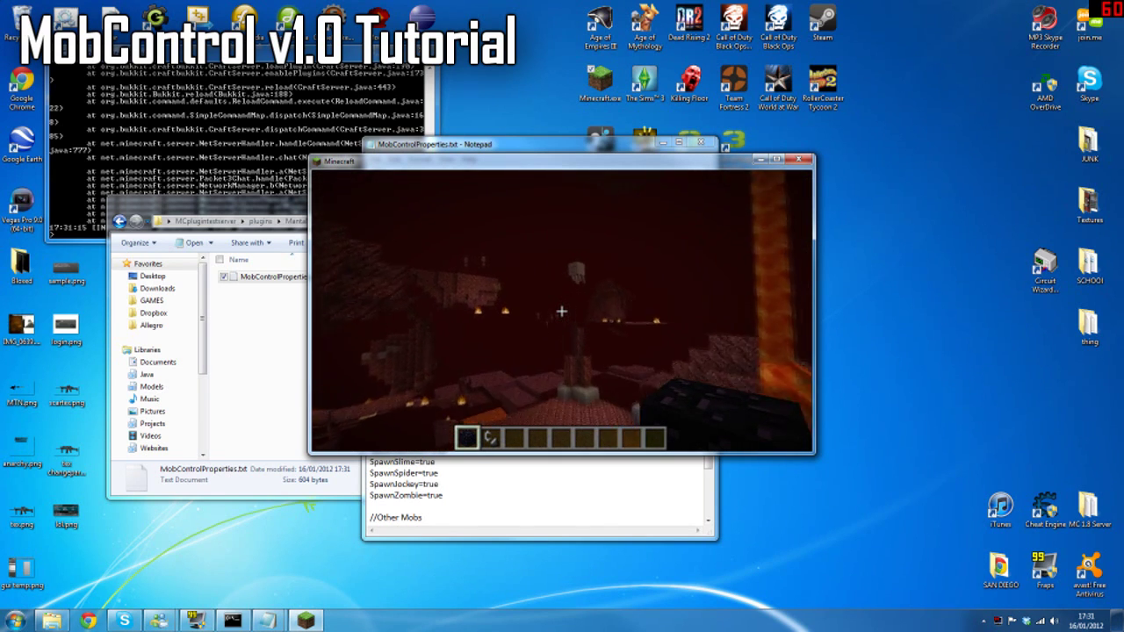
key("w")
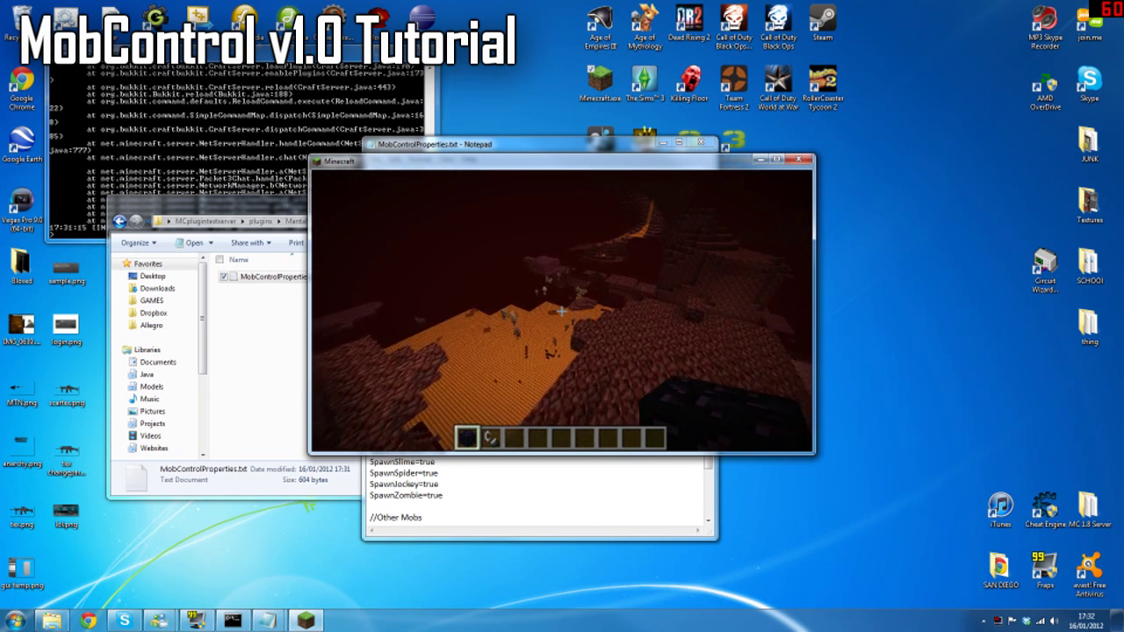
- Reopen MobControlProperties.txt and set SpawnPigman and SpawnPigzombie to false under Passive Mobs
key("e")
left_click(239, 318)
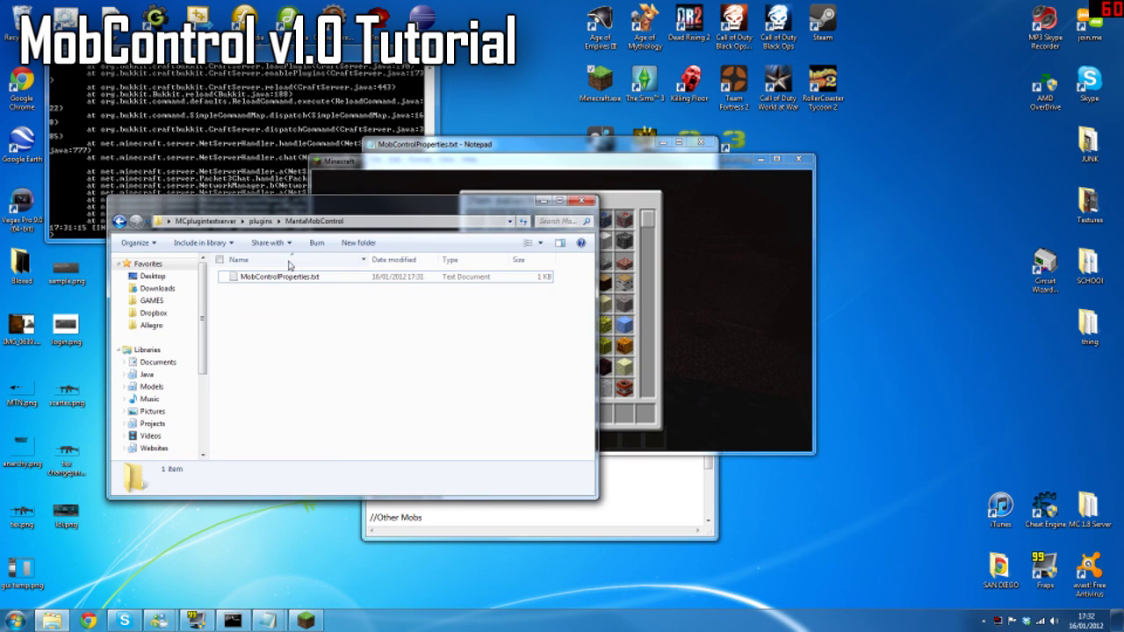
double_click(276, 276)
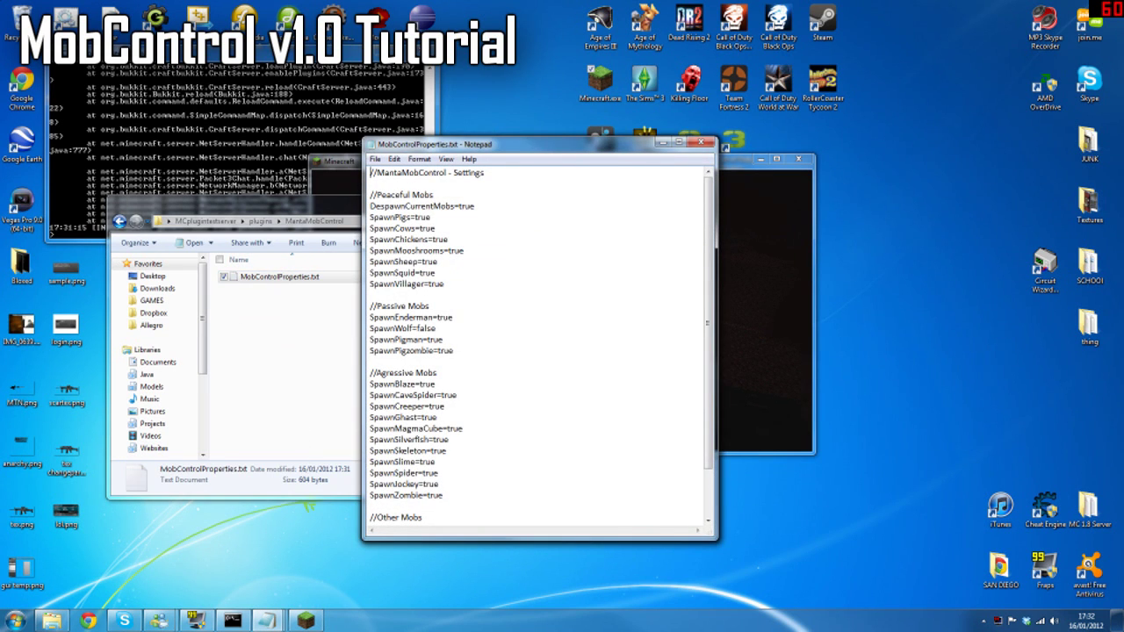
left_click_drag(443, 339, 428, 339)
type("false")
key("Down")
key("Down")
key("Left")
key("BackSpace")
key("BackSpace")
key("BackSpace")
key("BackSpace")
type("false")
- Set SpawnBlaze, SpawnGhast and SpawnMagmaCube to false under Agressive Mobs and save the file
left_click_drag(434, 384, 447, 428)
key("BackSpace")
key("BackSpace")
type("falsefalsefalse")
scroll(536, 342, "down", 2)
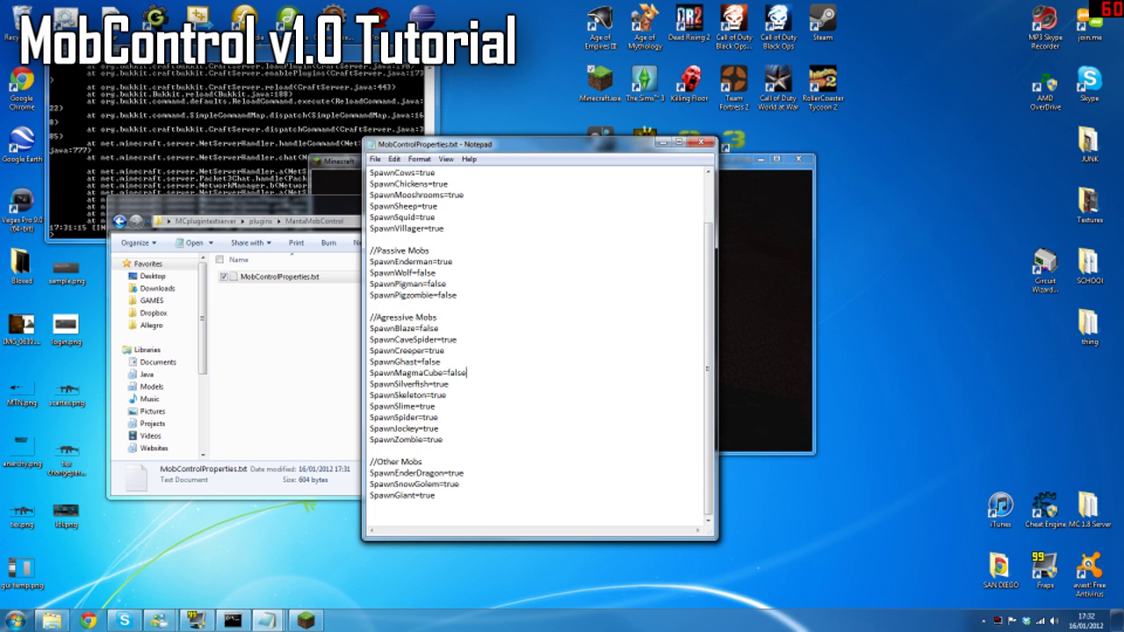
key("ctrl+s")
- Go back to the game and run /reload to apply the disabled Nether mobs
left_click(752, 325)
key("Escape")
type("t/")
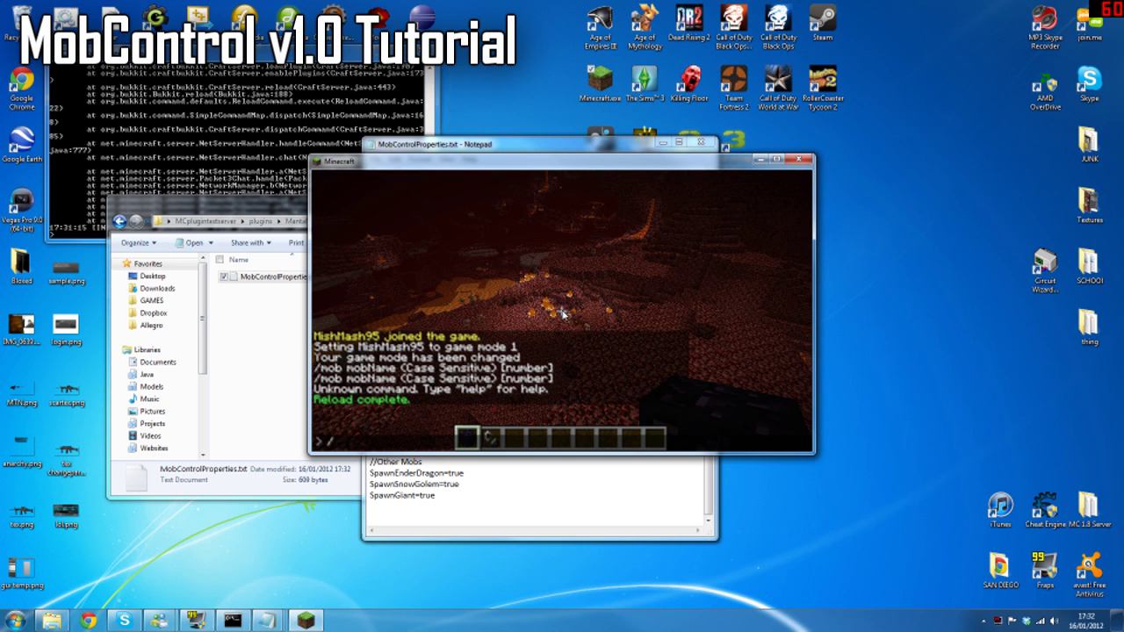
type("reload")
key("Return")
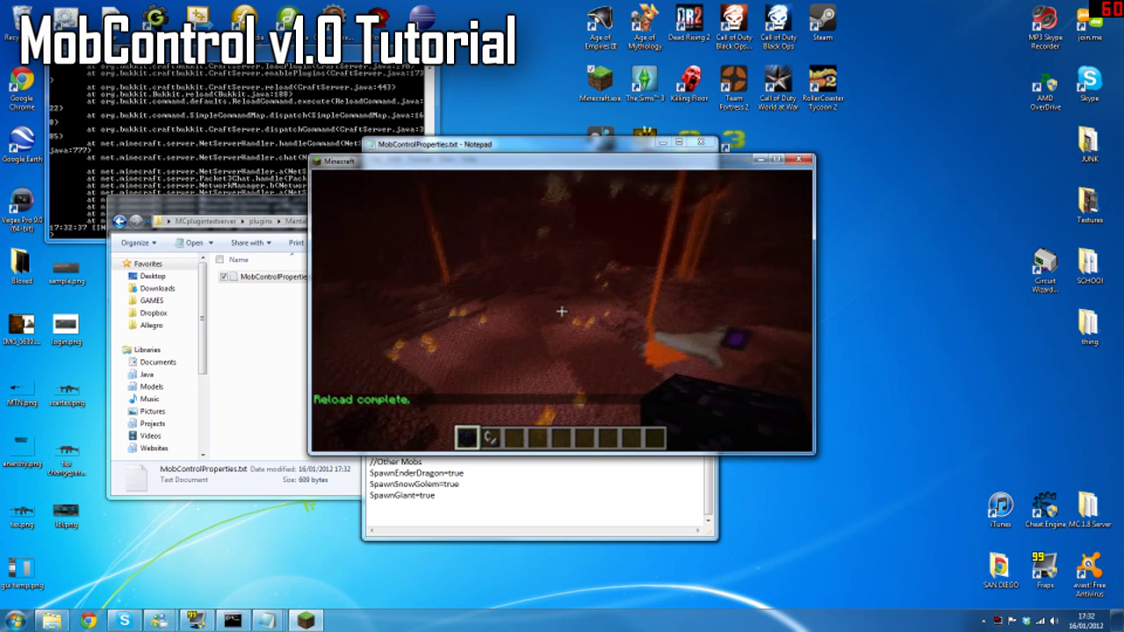
- Set SpawnPigman and SpawnPigzombie back to true in MobControlProperties.txt
key("e")
key("alt+Tab")
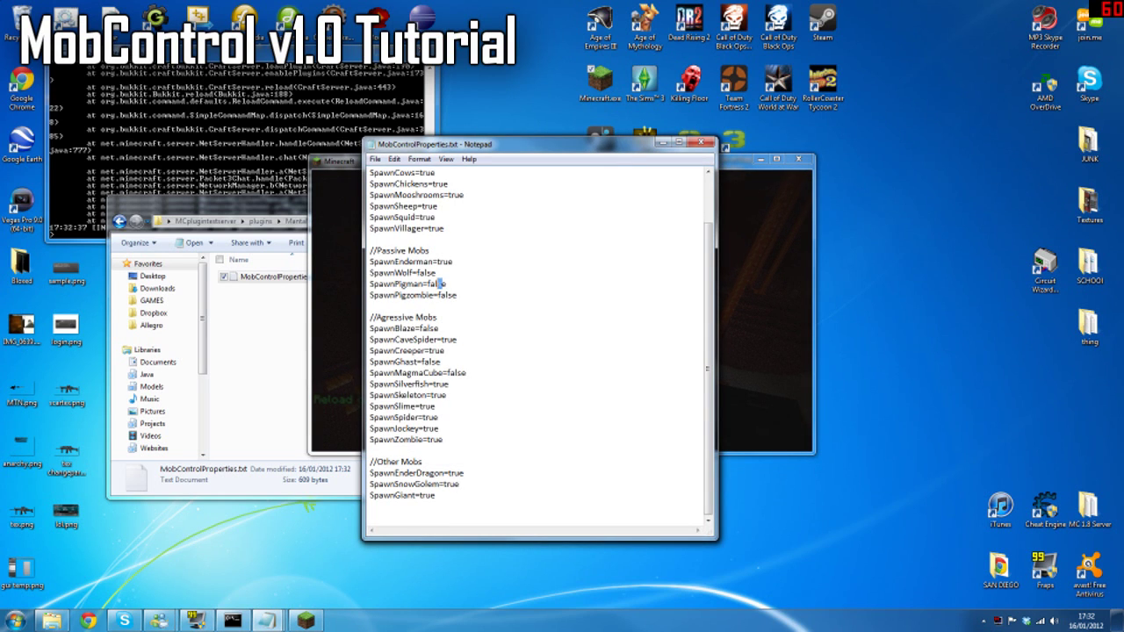
double_click(437, 284)
type("true")
left_click_drag(452, 295, 433, 295)
- Run /reload in Minecraft to apply the pigman and pigzombie settings and look around the Nether
left_click(748, 319)
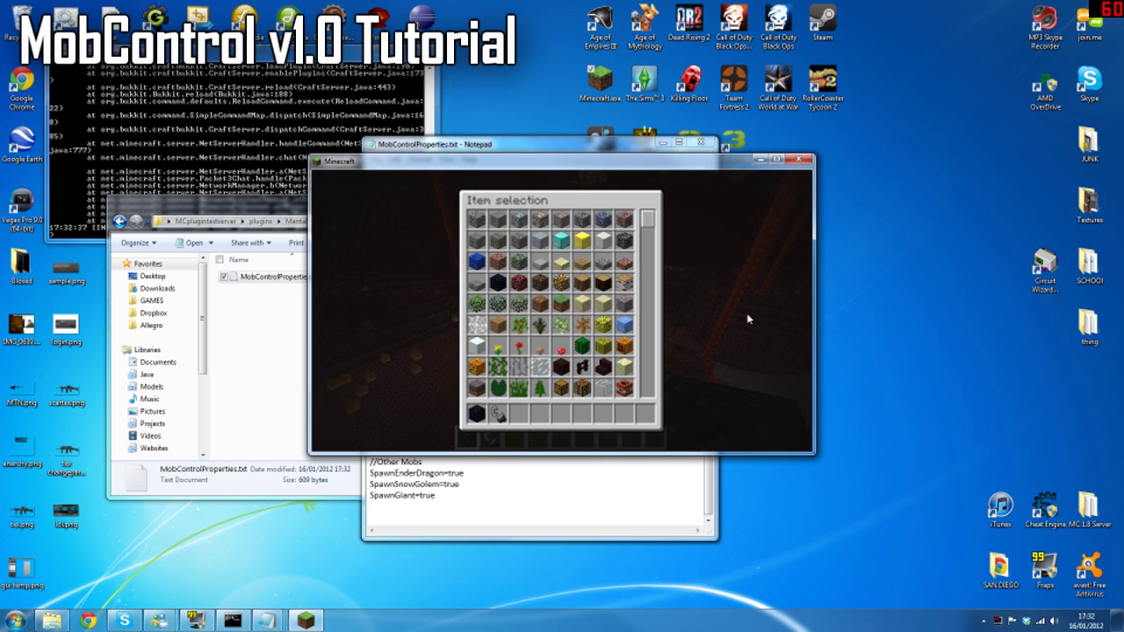
key("e")
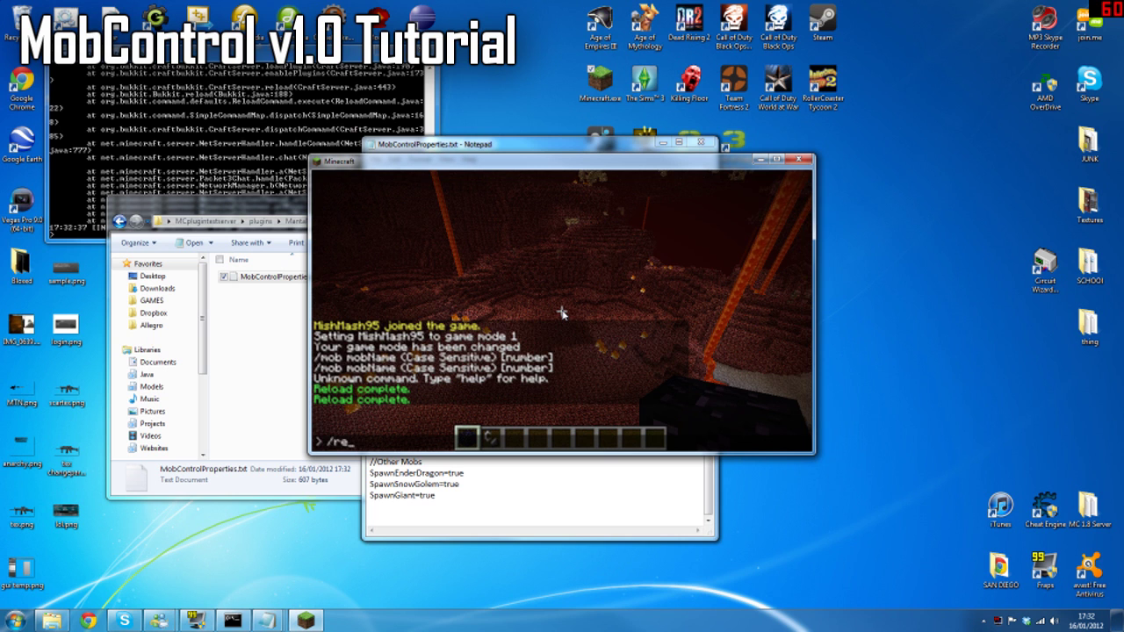
key("Return")
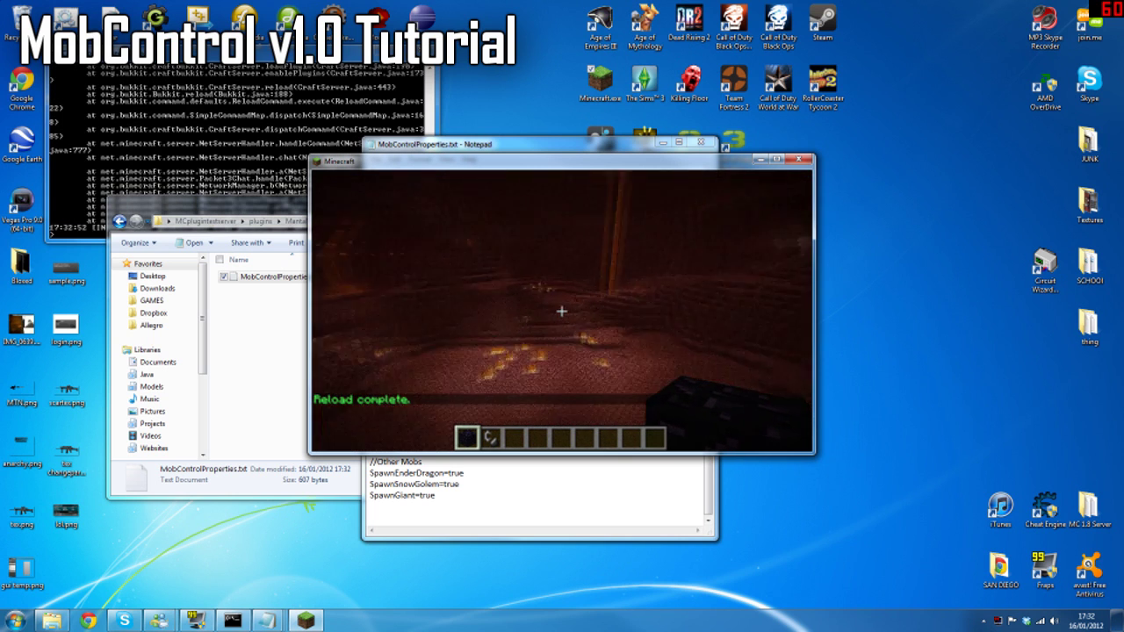
key("w")
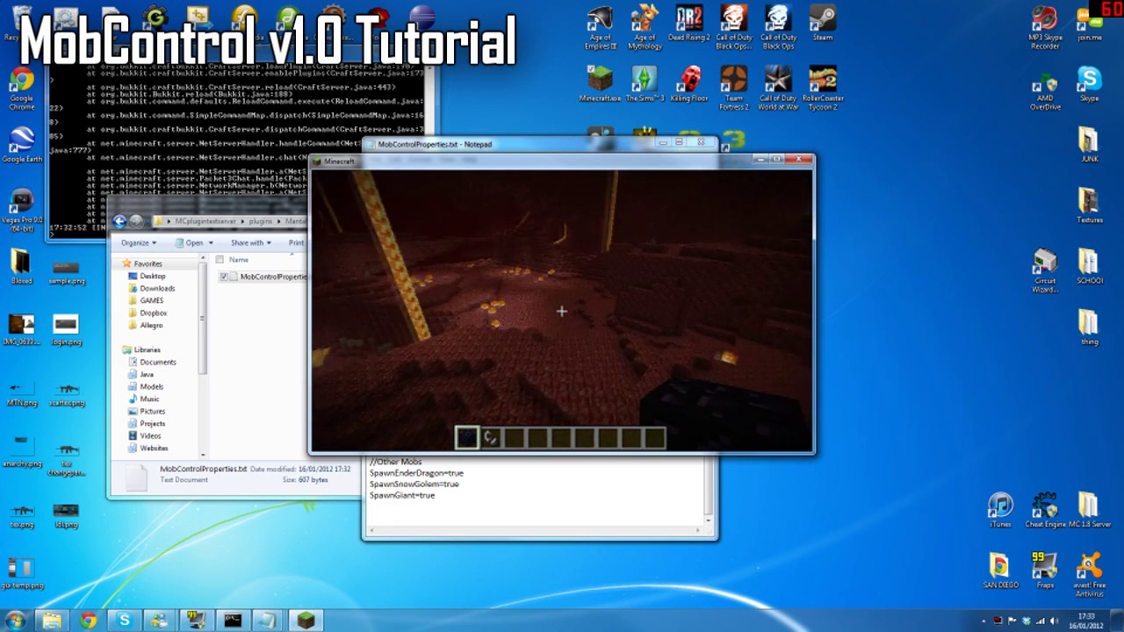
- Set SpawnSnowGolem to false under Other Mobs in MobControlProperties.txt and save the file
key("e")
left_click(457, 517)
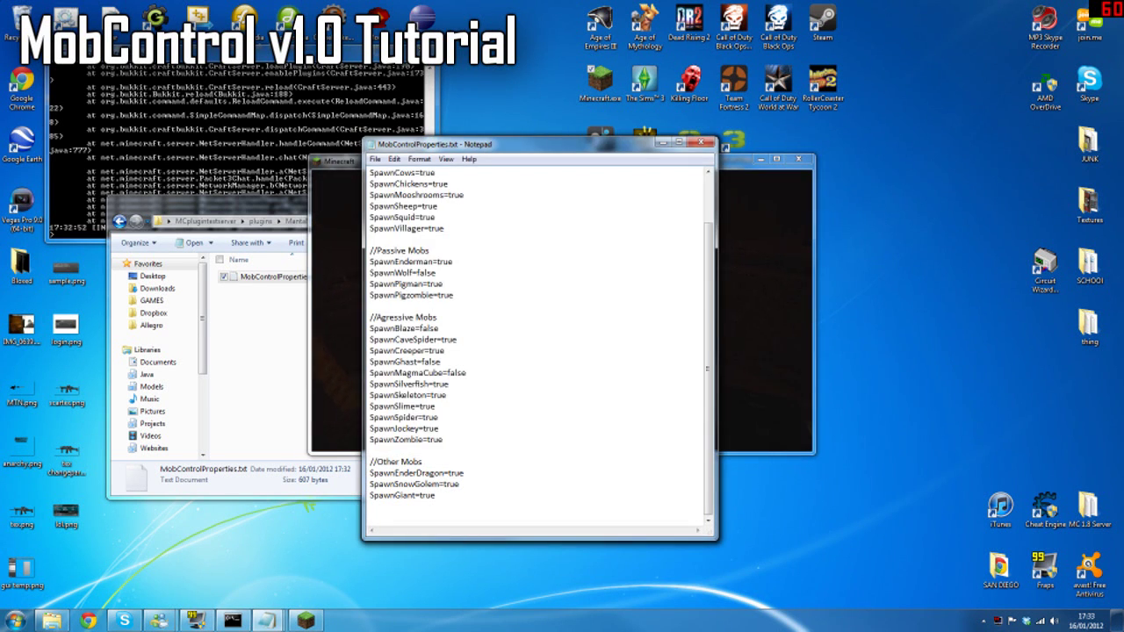
left_click_drag(459, 483, 442, 483)
type("false")
key("ctrl+s")
- Return to Minecraft, add a snow block and a pumpkin to the hotbar and hold the snow block
key("alt+Tab")
key("e")
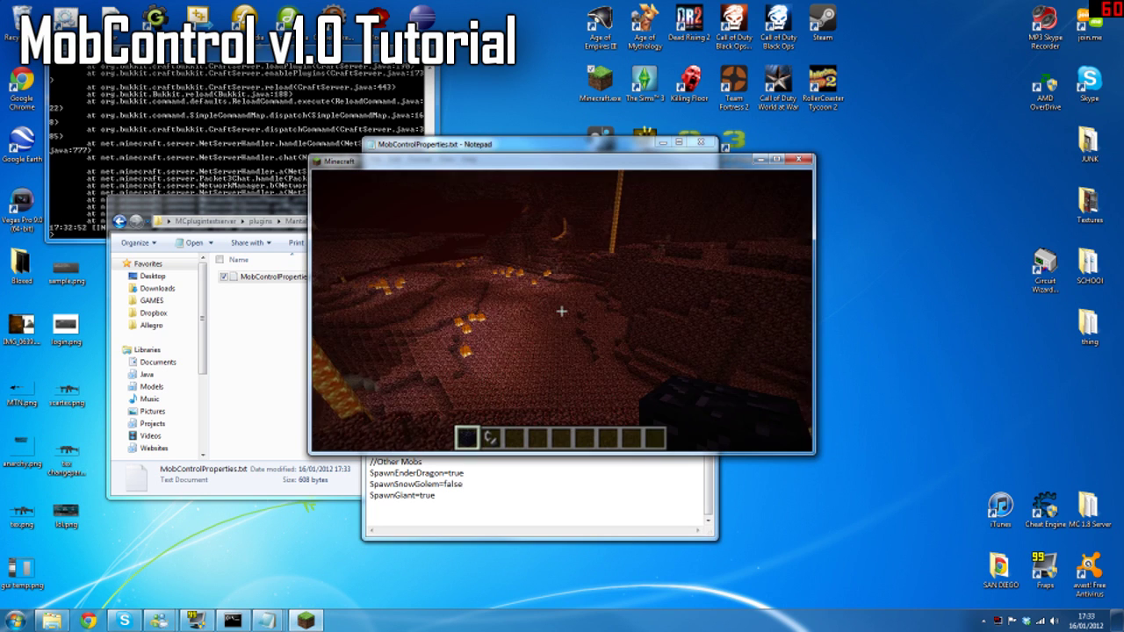
key("e")
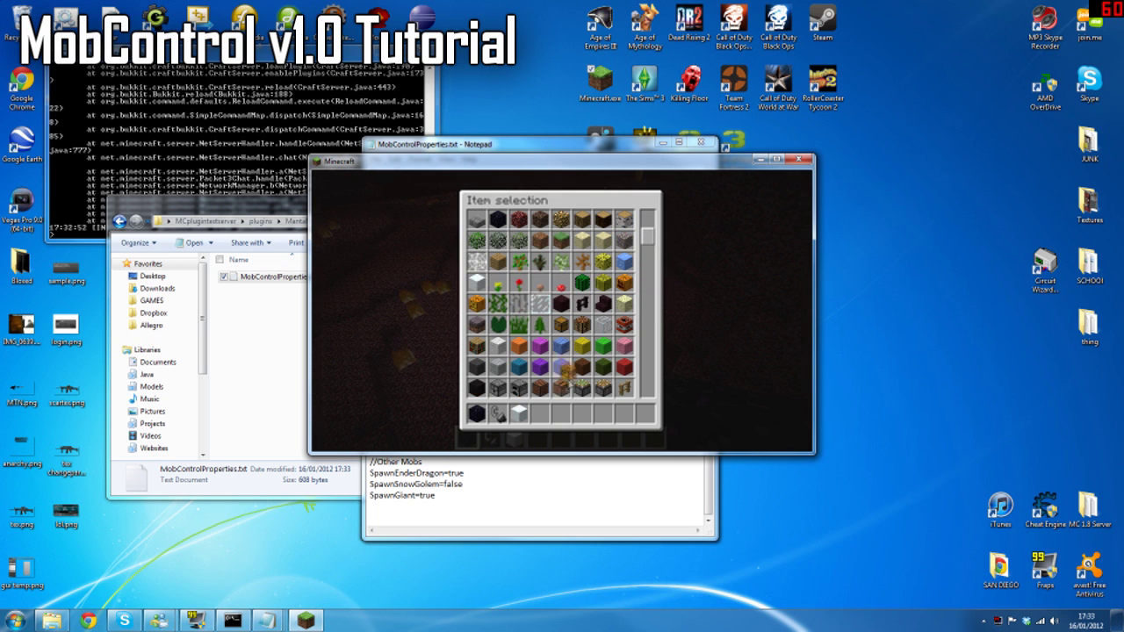
key("e")
key("3")
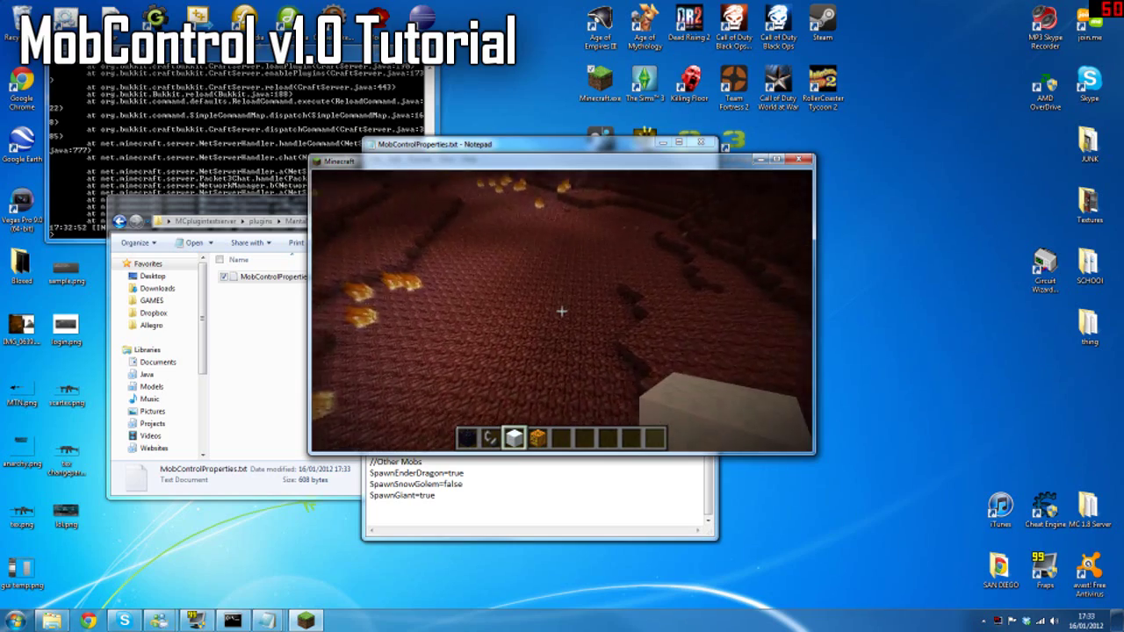
- Build a snow golem on the netherrack from two stacked snow blocks topped with a pumpkin
right_click(561, 311)
right_click(561, 310)
key("4")
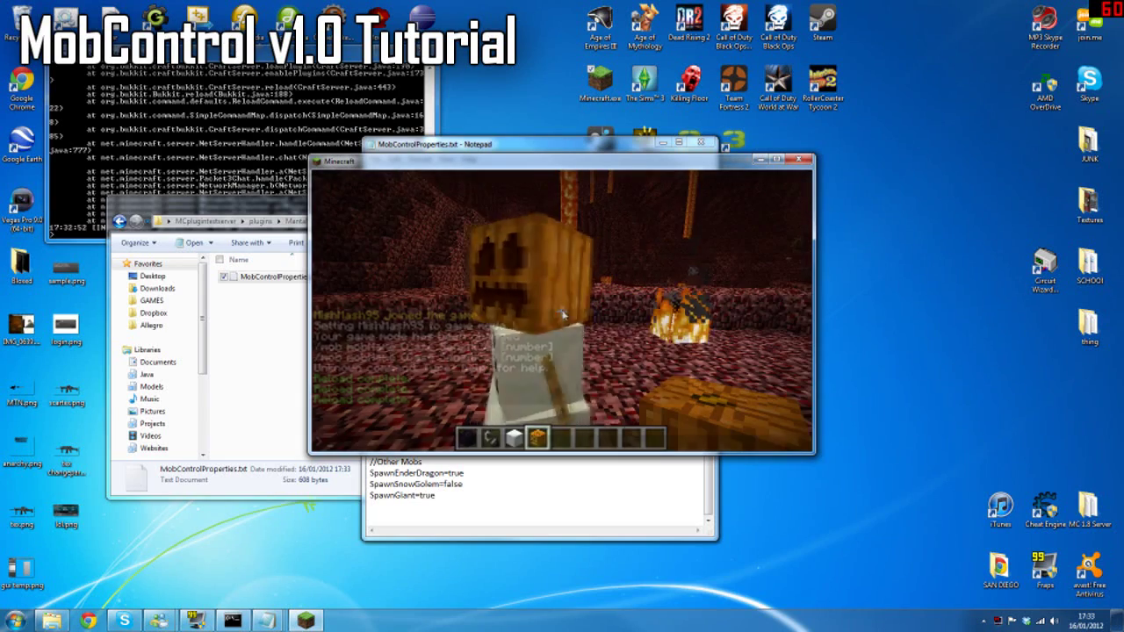
- Run /reload to apply the snow golem setting and fly on through the Nether
type("oad")
key("Return")
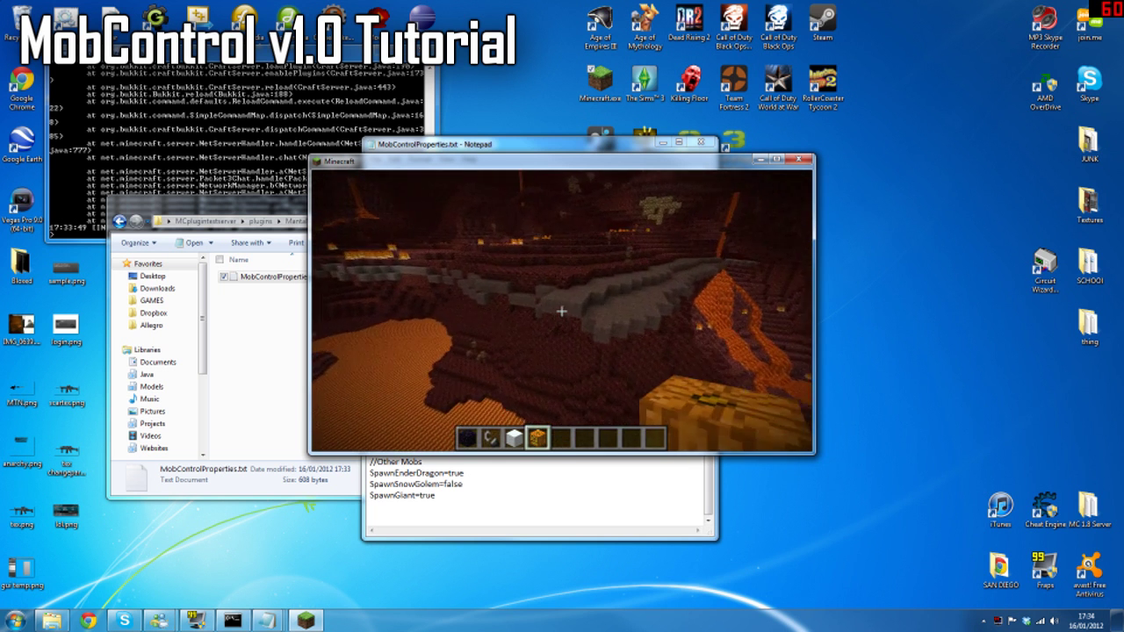
key("w")
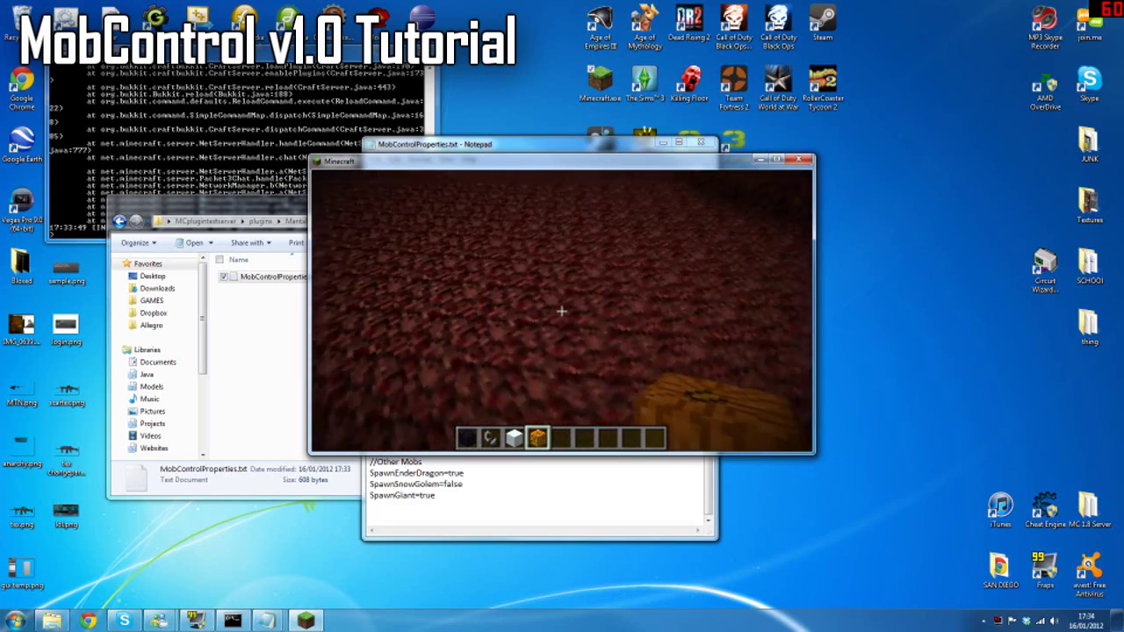
- Build two more snow golems from snow blocks and pumpkins to test the SpawnSnowGolem setting
scroll(562, 311, "up", 1)
right_click(562, 310)
right_click(562, 311)
scroll(562, 311, "down", 1)
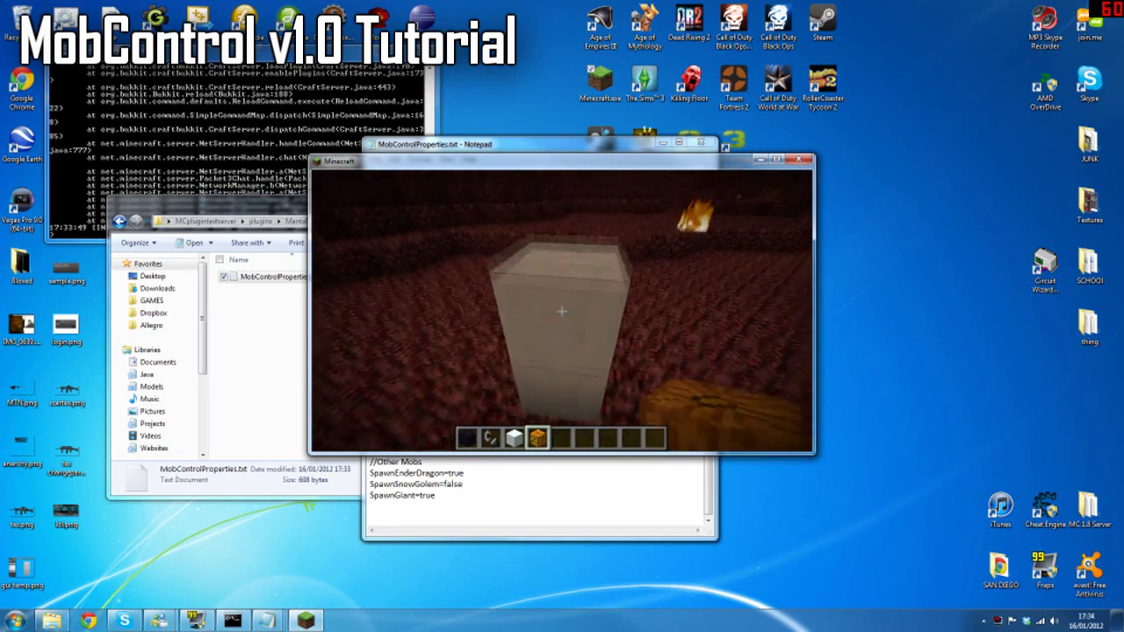
scroll(562, 311, "up", 1)
right_click(562, 311)
right_click(561, 311)
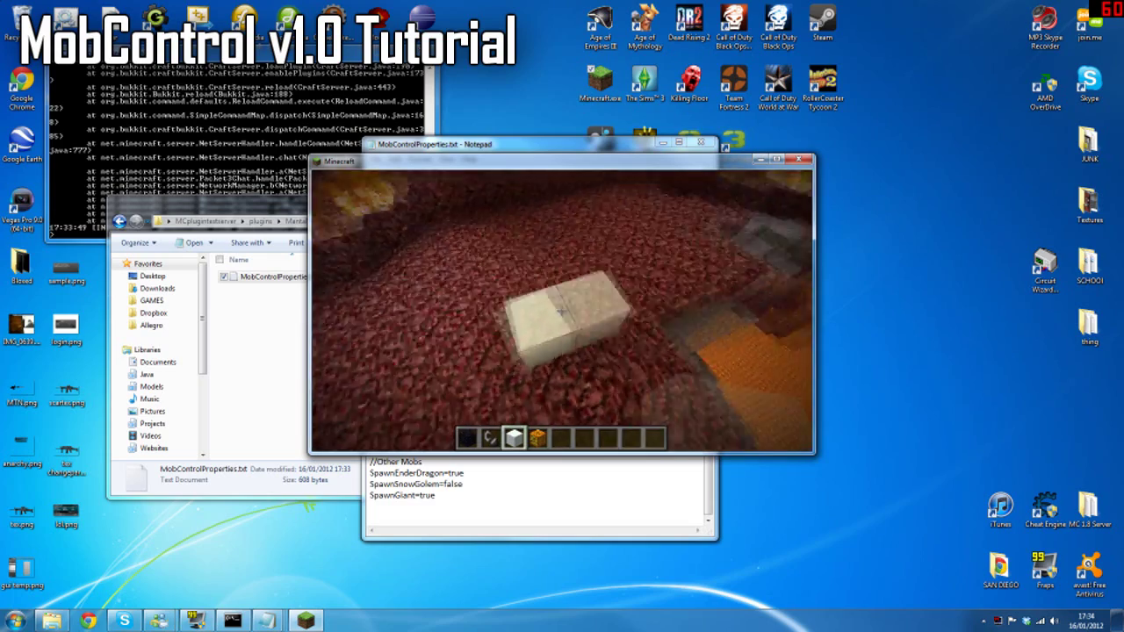
right_click(562, 312)
scroll(562, 312, "down", 1)
right_click(562, 312)
- Switch to MobControlProperties.txt and set SpawnGiant to false under Other Mobs
key("e")
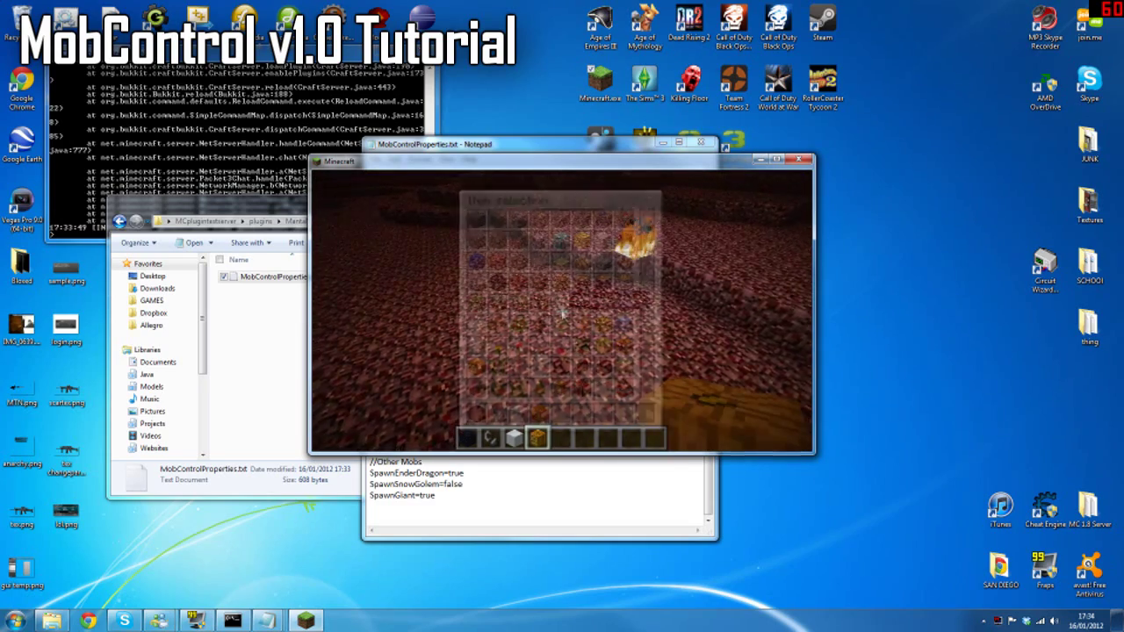
left_click(220, 346)
left_click(436, 511)
left_click(436, 496)
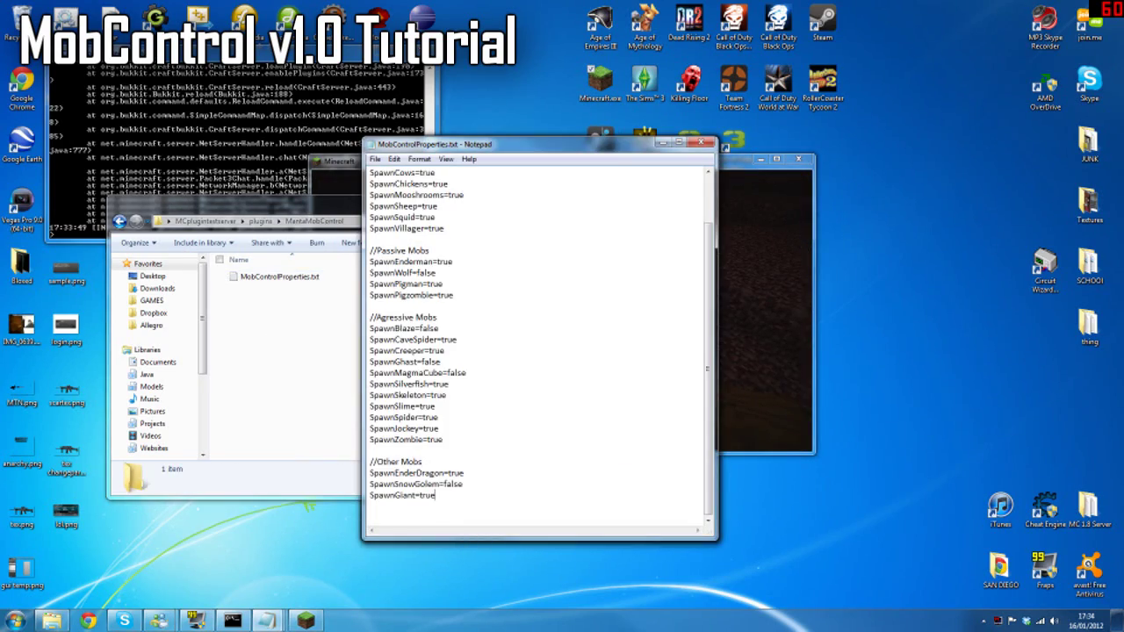
key("shift+Left")
key("shift+Left")
key("shift+Left")
key("shift+Left")
type("false")
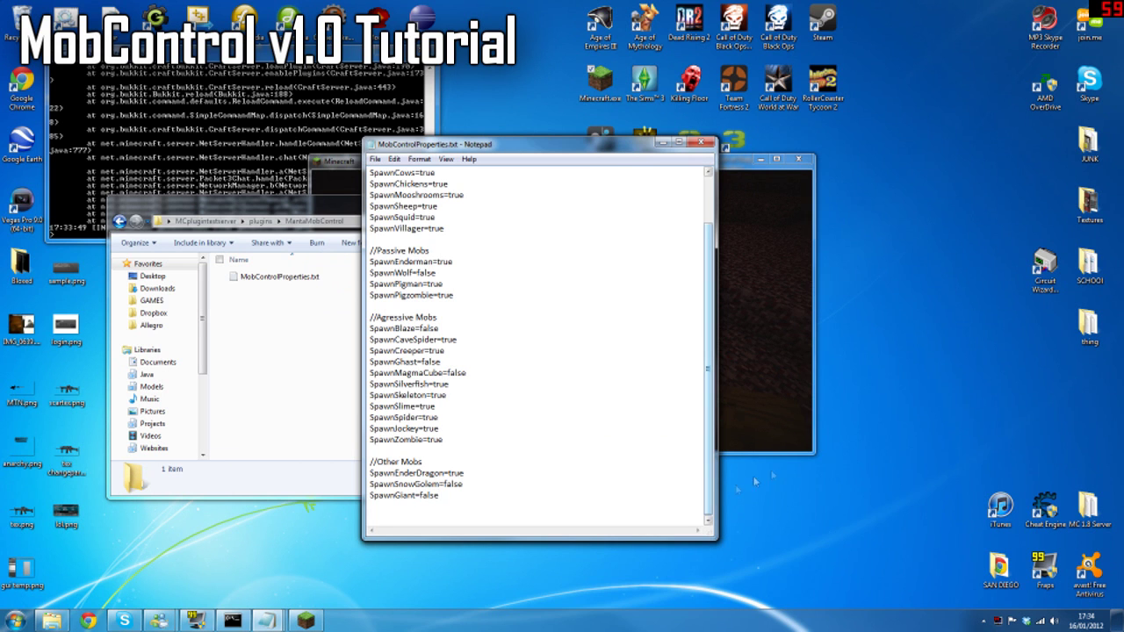
- Return to Minecraft and run /reload to apply the giant setting
left_click(801, 373)
key("e")
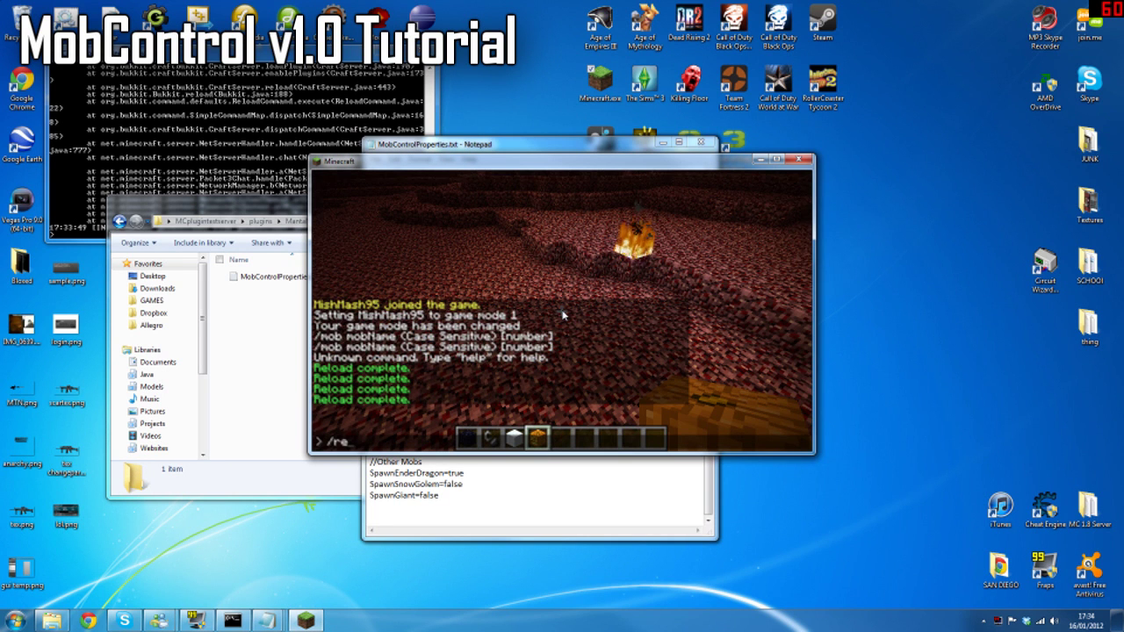
key("Return")
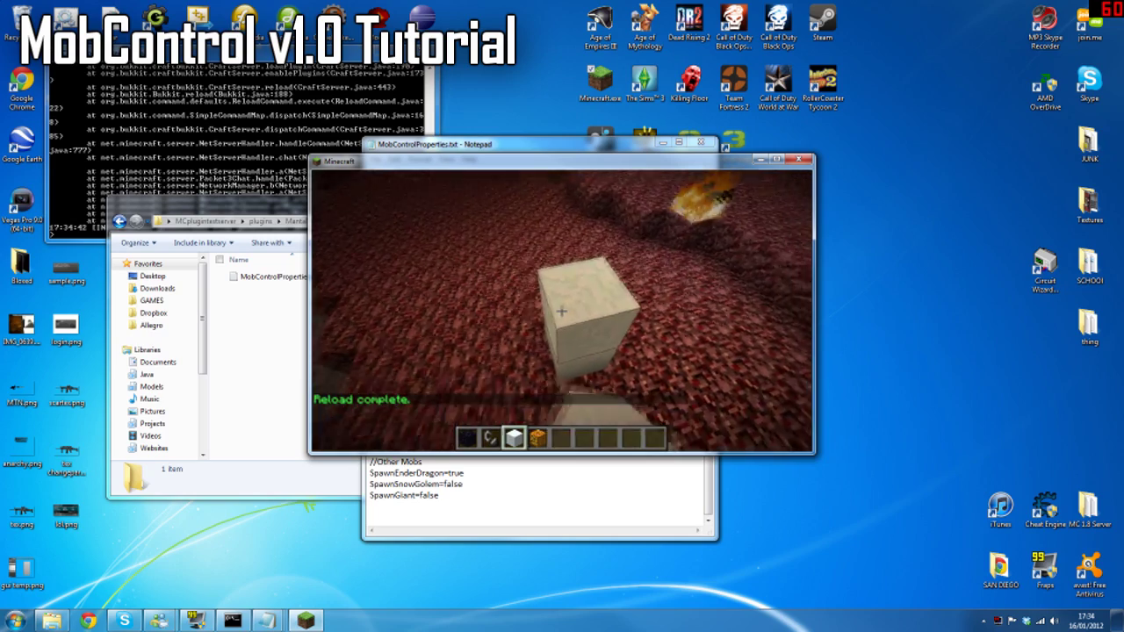
- Stack snow blocks and add a pumpkin to test building a snow golem once more
scroll(562, 312, "up", 1)
right_click(561, 311)
right_click(562, 311)
scroll(561, 312, "down", 1)
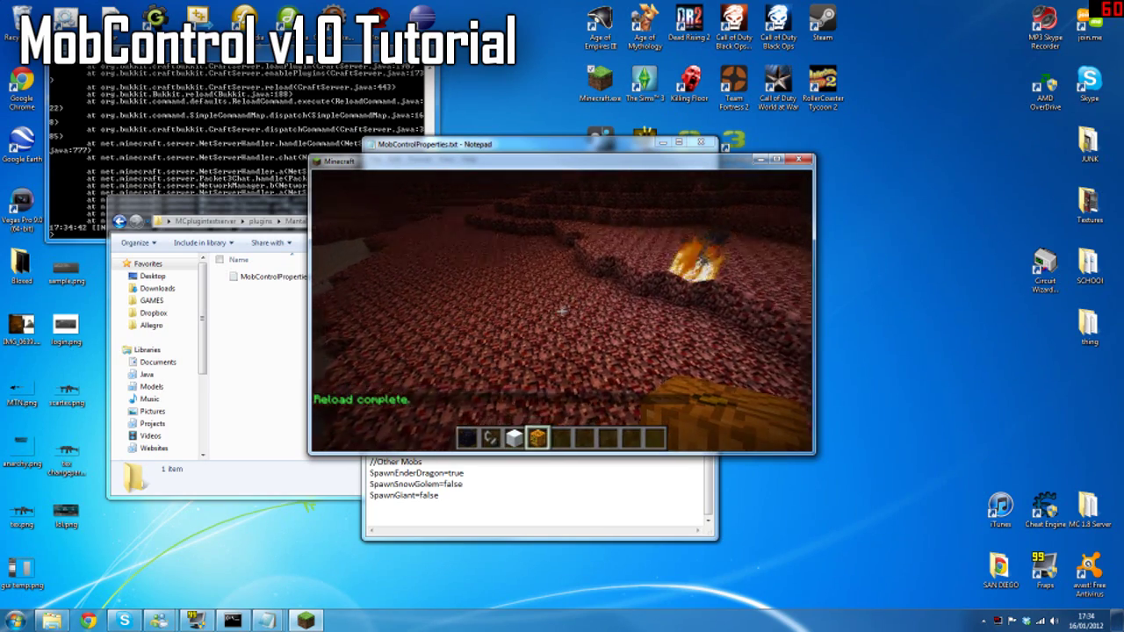
- Switch to MobControlProperties.txt in Notepad and set SpawnSnowGolem to true under Other Mobs
key("e")
double_click(452, 484)
type("true")
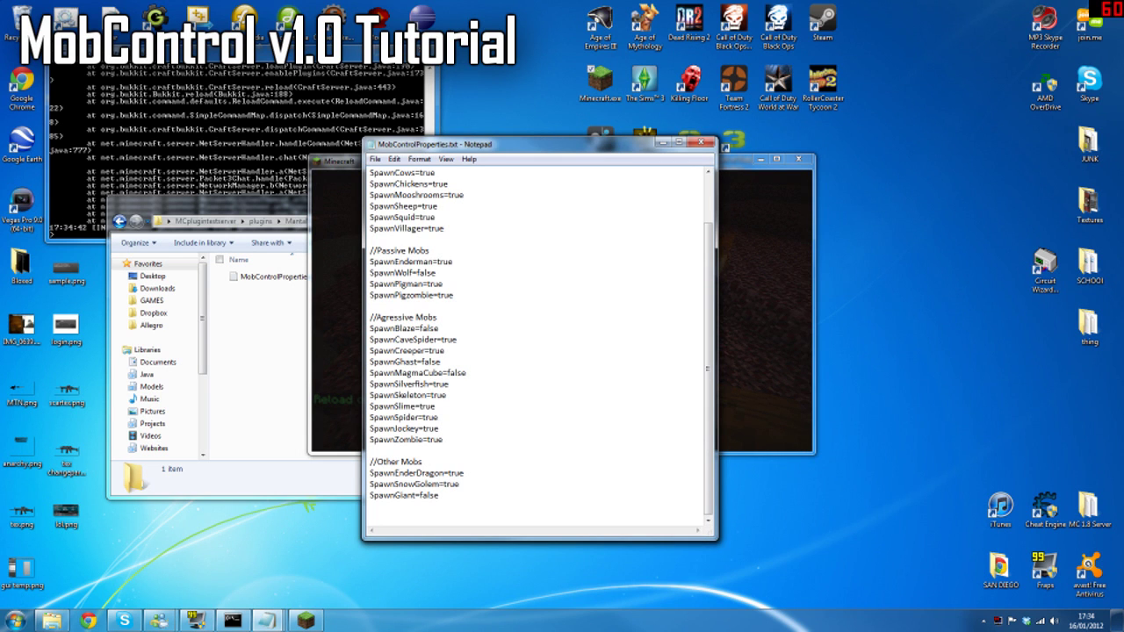
- Return to Minecraft, close the item selection and run /reload to apply the snow golem setting
left_click(783, 320)
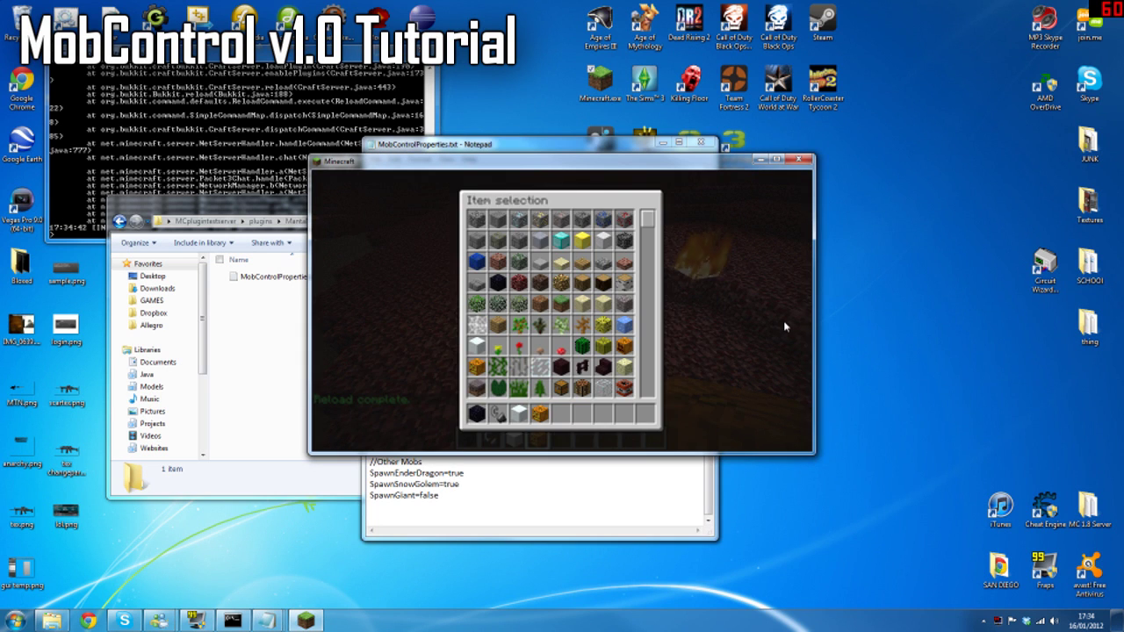
type("e")
type("/reloa")
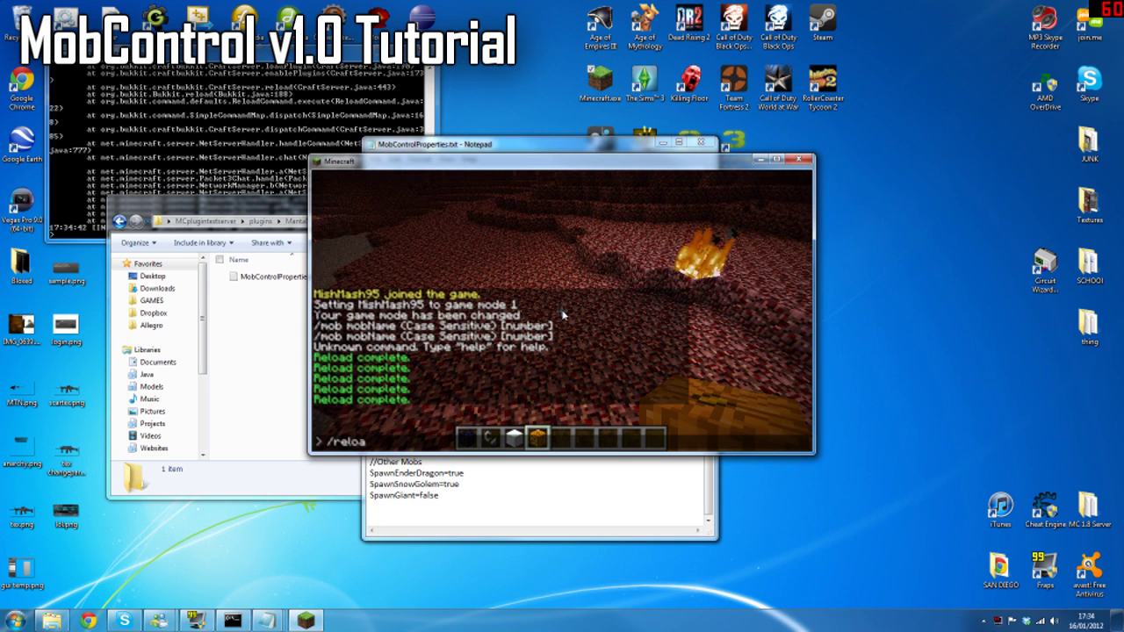
type("d")
key("Return")
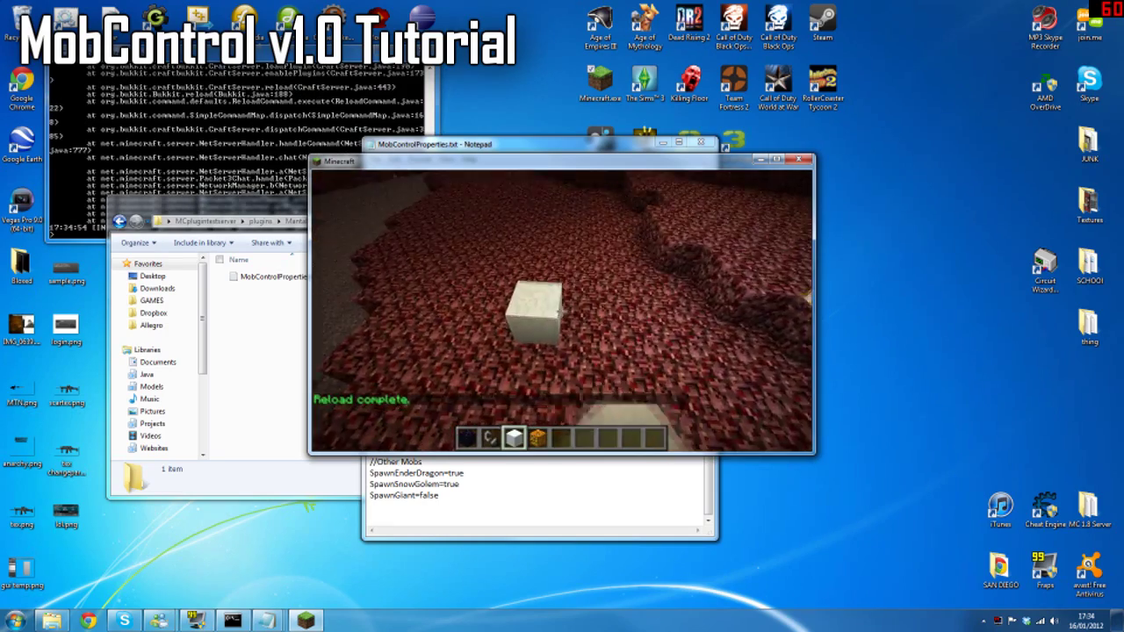
- Stack two snow blocks on the netherrack and top them with a pumpkin to test snow golem spawning
right_click(562, 310)
key("4")
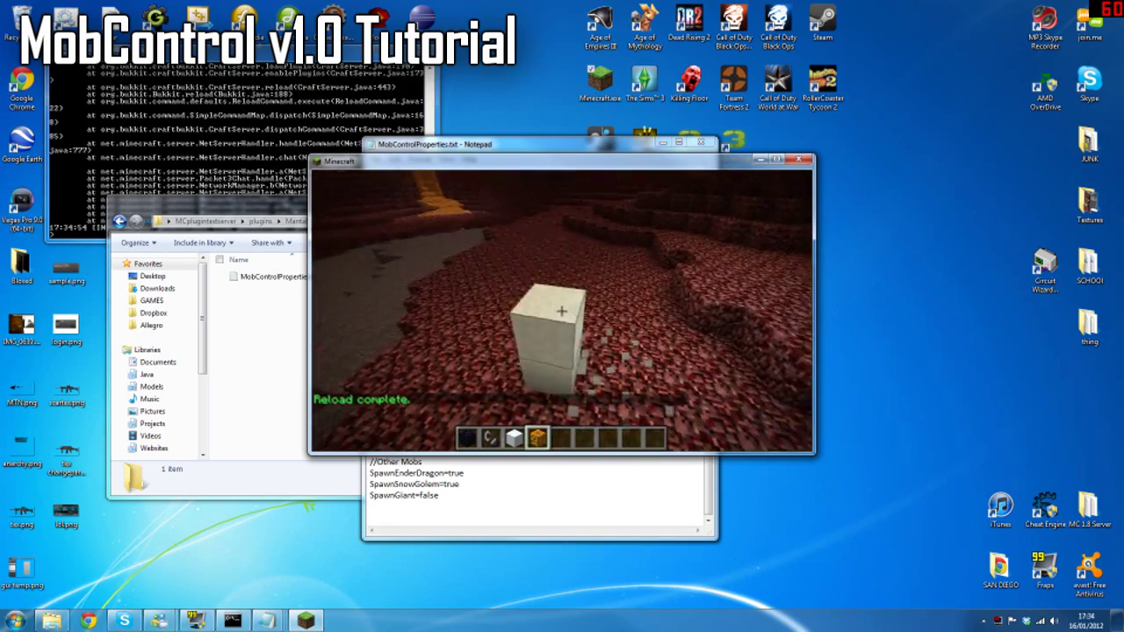
right_click(562, 310)
key("s")
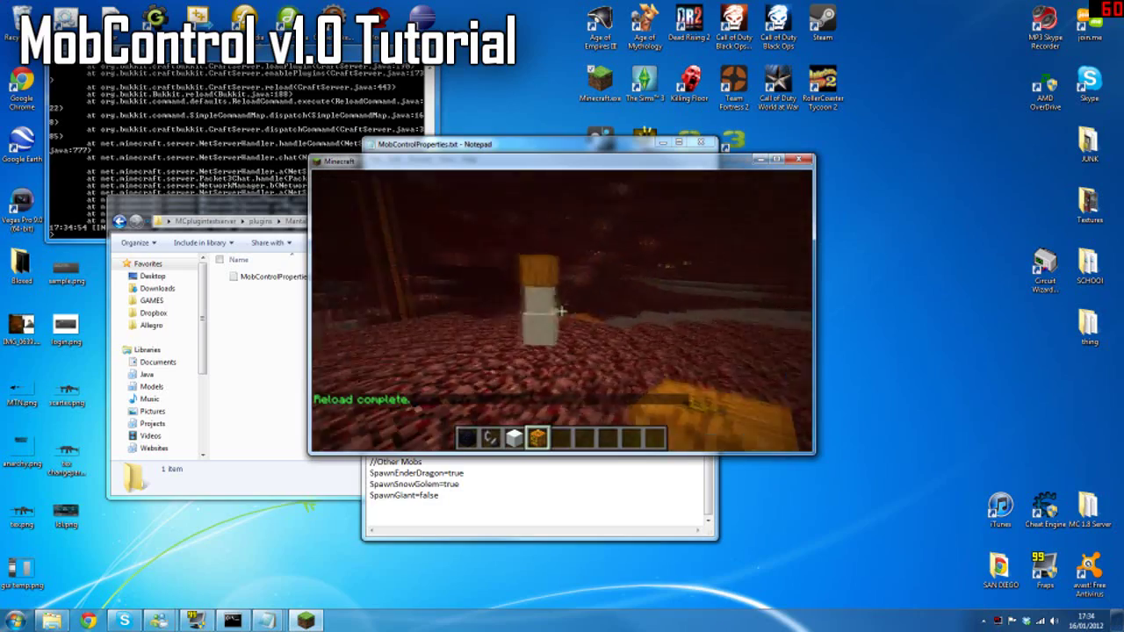